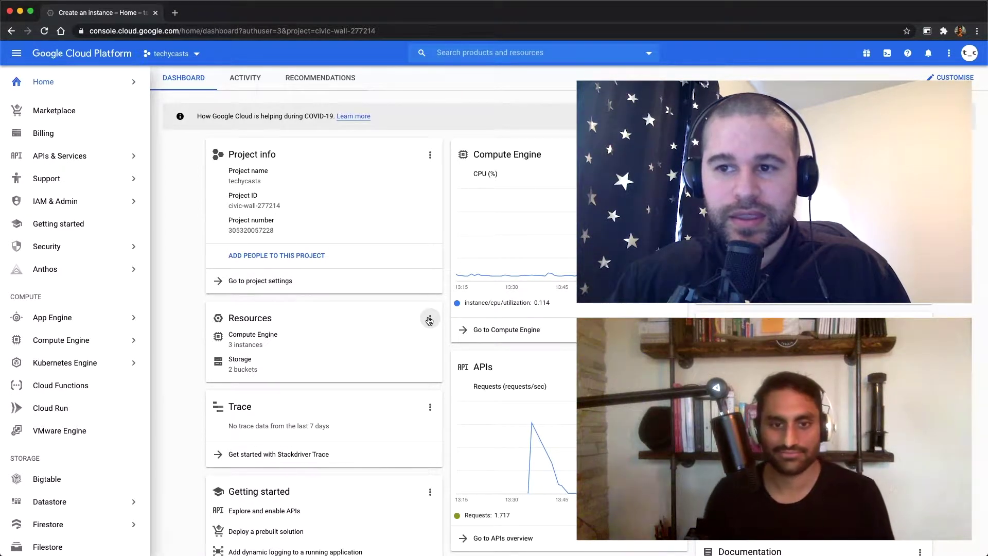
Open the WordPress (Google Click to Deploy) listing from the Marketplace.
mouse_move(77, 340)
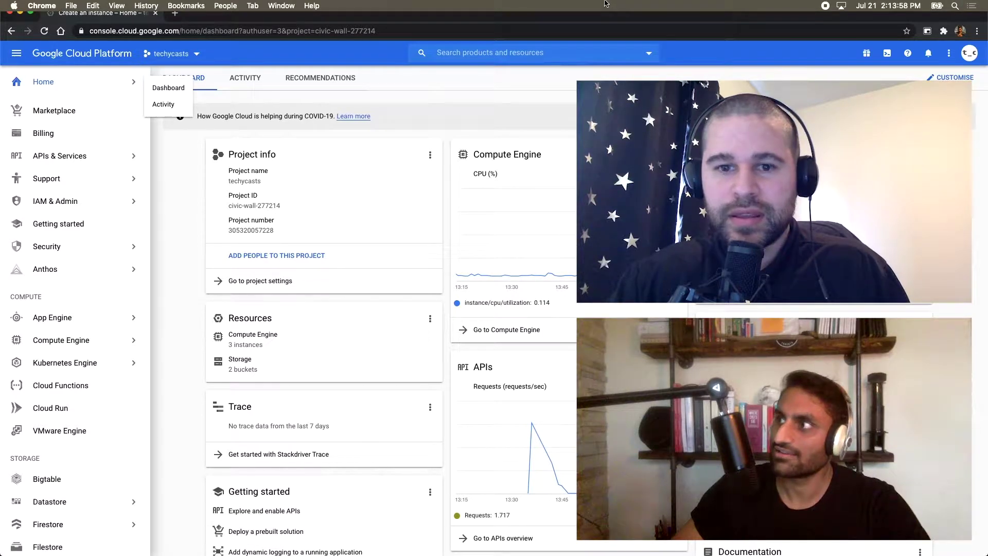
mouse_move(55, 201)
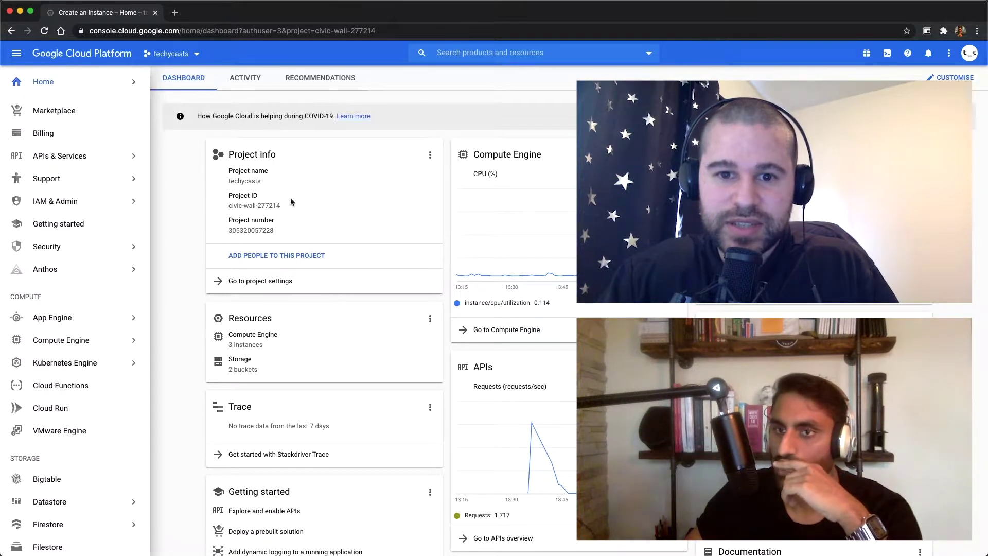
scroll(290, 197, "down", 5)
scroll(484, 217, "up", 5)
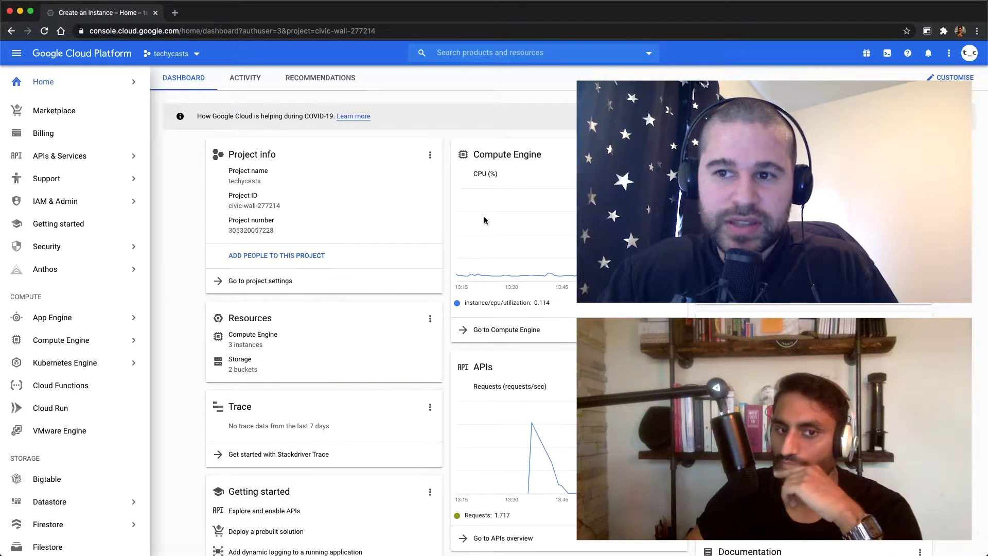
left_click(59, 111)
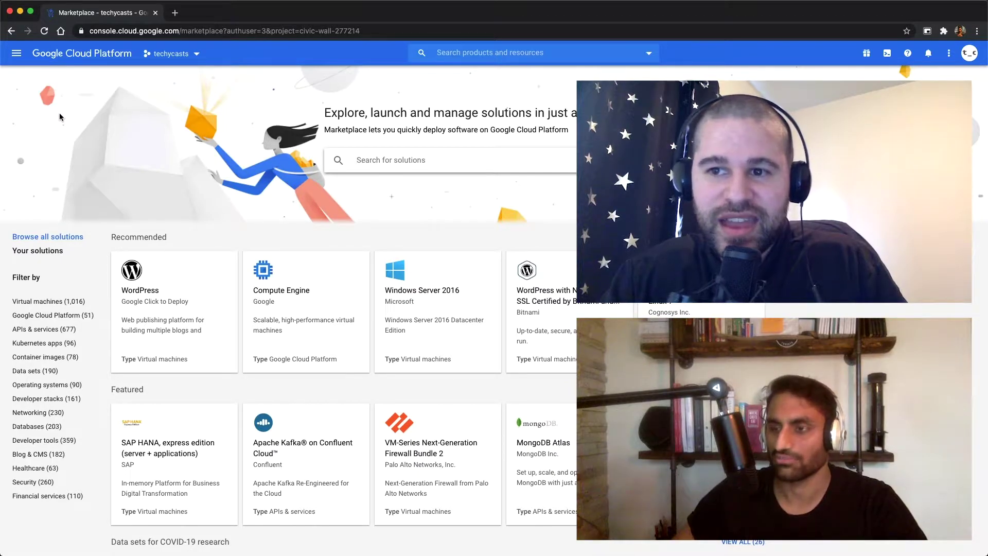
left_click(157, 290)
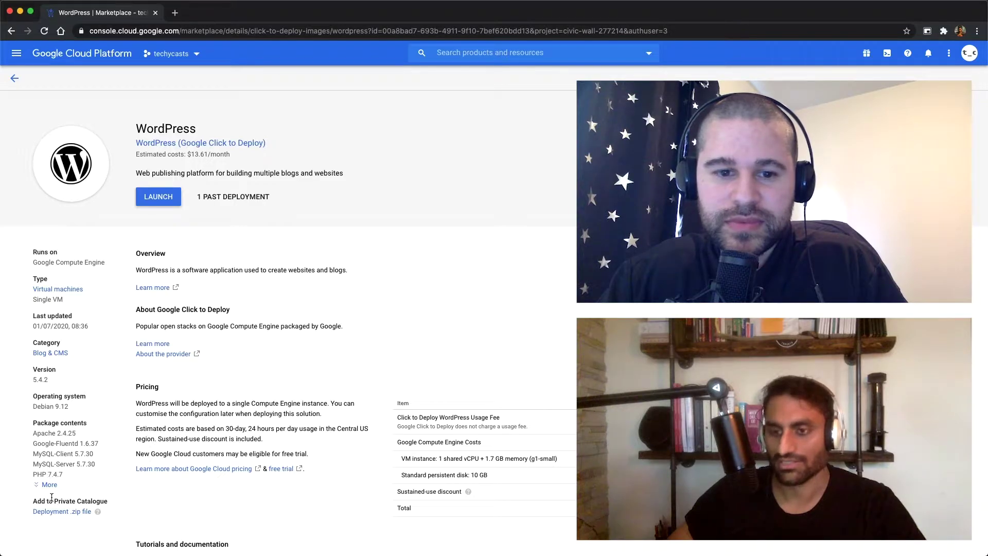
Expand the full Package contents list and look through it.
left_click(48, 484)
scroll(75, 486, "down", 1)
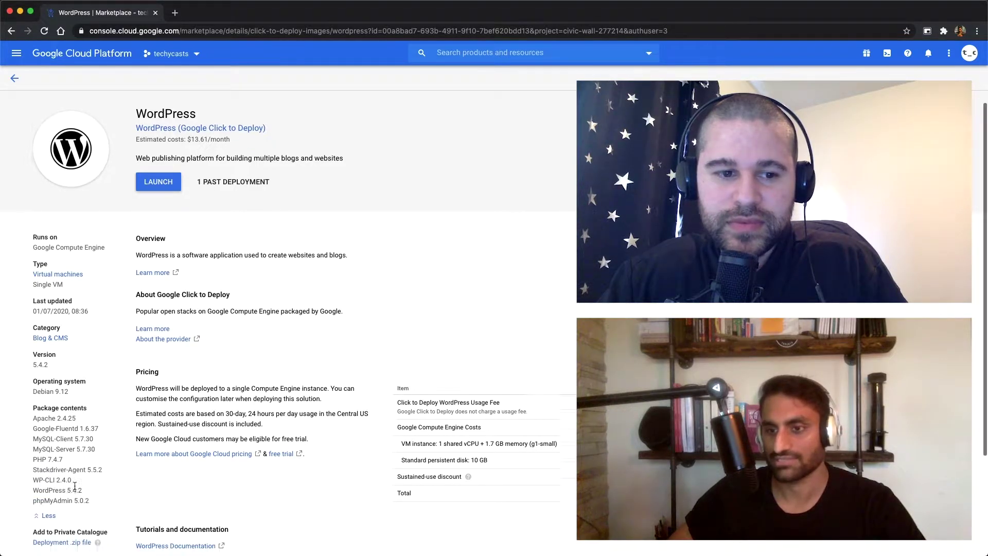
scroll(74, 486, "down", 1)
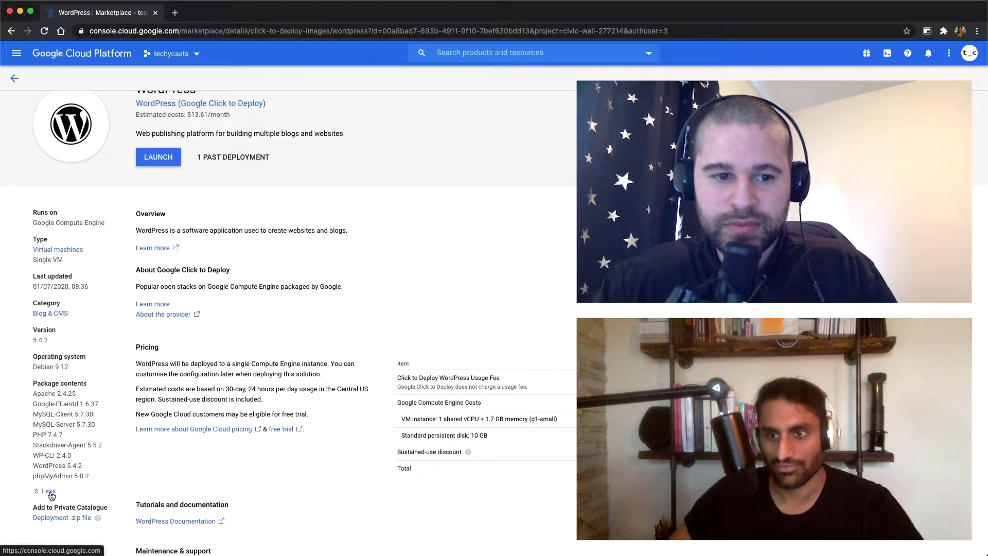
scroll(110, 457, "up", 2)
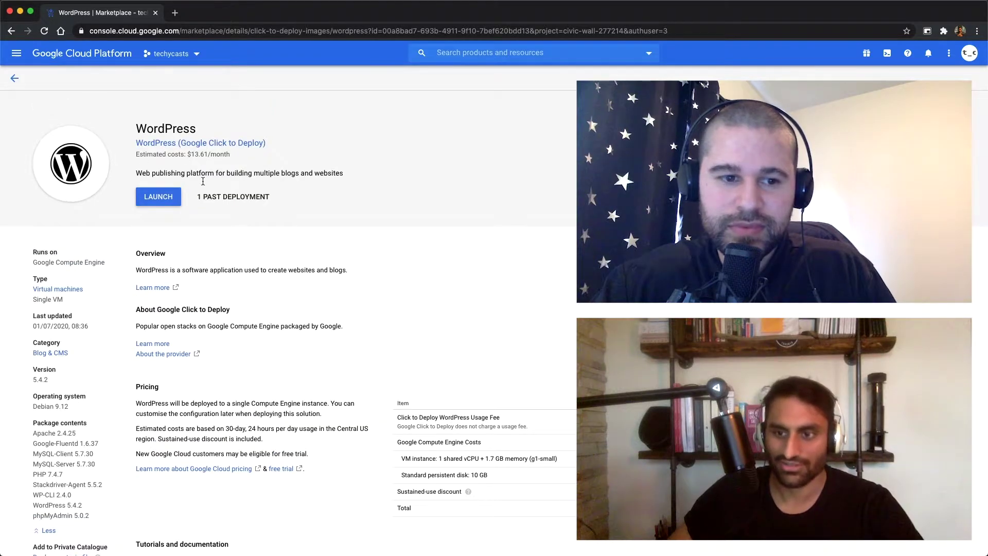
Launch a new WordPress deployment and rename it from wordpress-1 to techycasts.
left_click(172, 205)
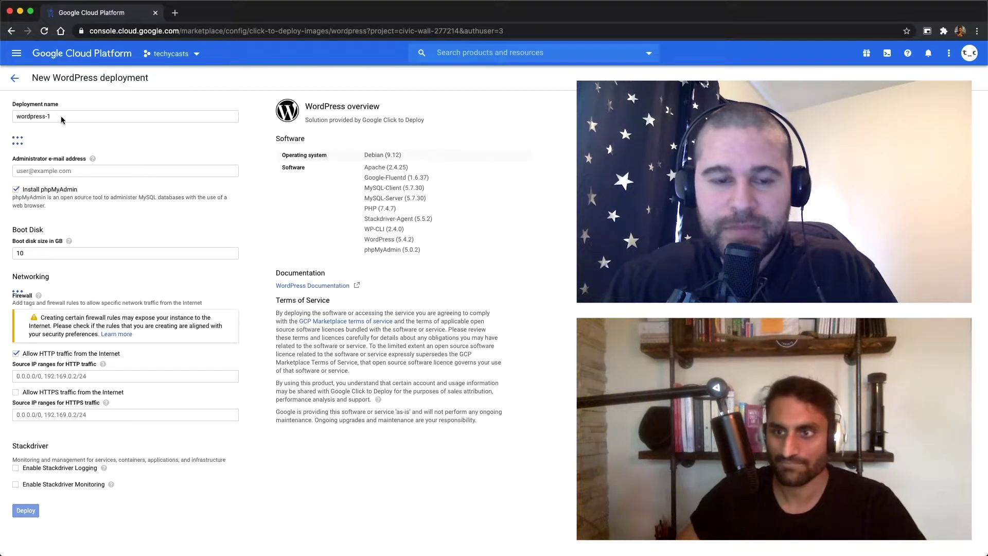
left_click(47, 117)
key("super+a")
type("te")
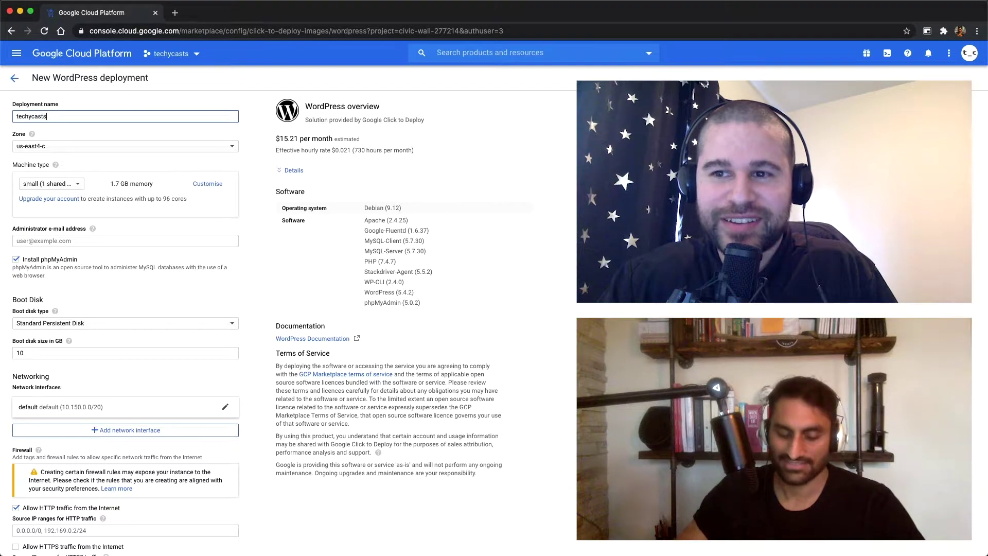
Customise the machine to 0.6 GB memory, about $4.83 per month, then return to Basic view.
left_click(208, 184)
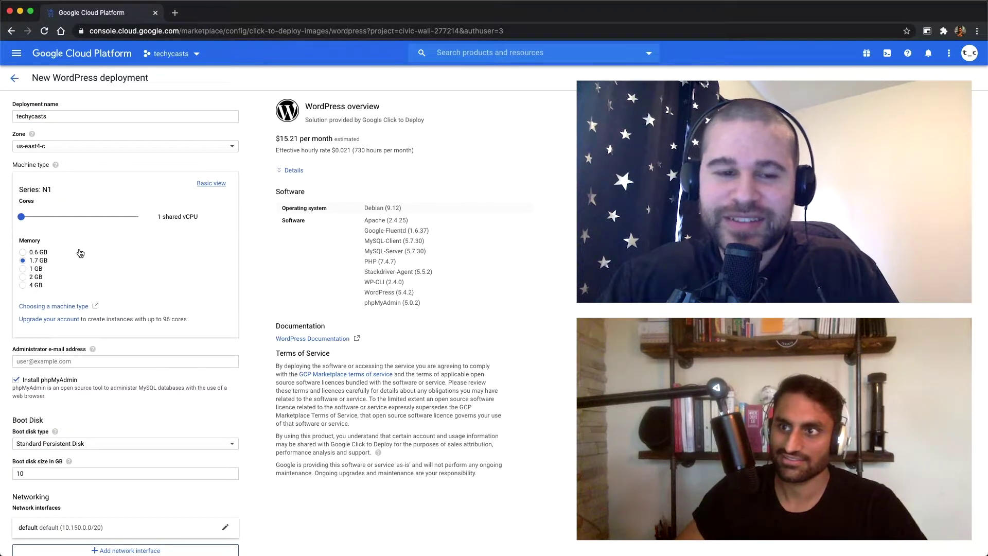
left_click(23, 253)
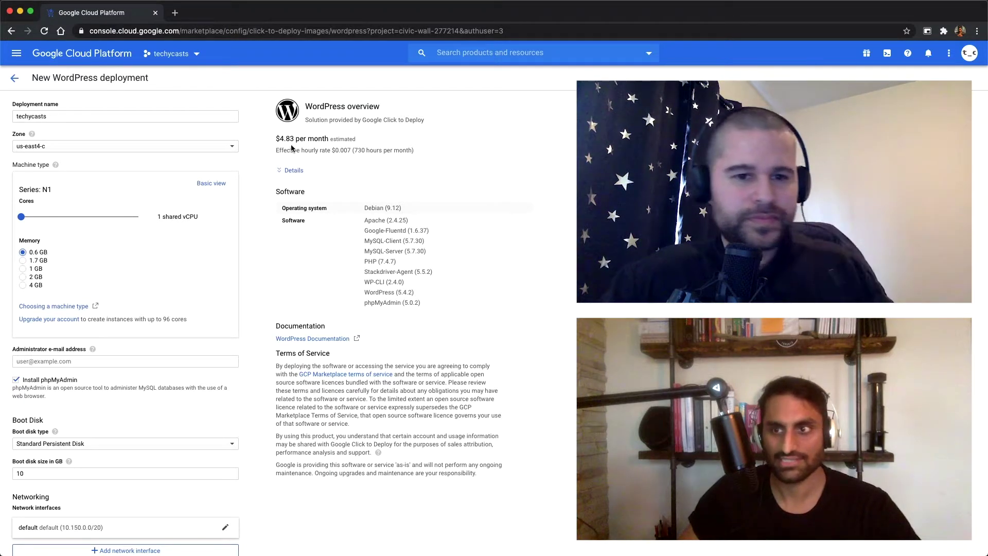
mouse_move(283, 139)
left_mouse_down()
mouse_move(308, 139)
mouse_move(299, 139)
left_mouse_up()
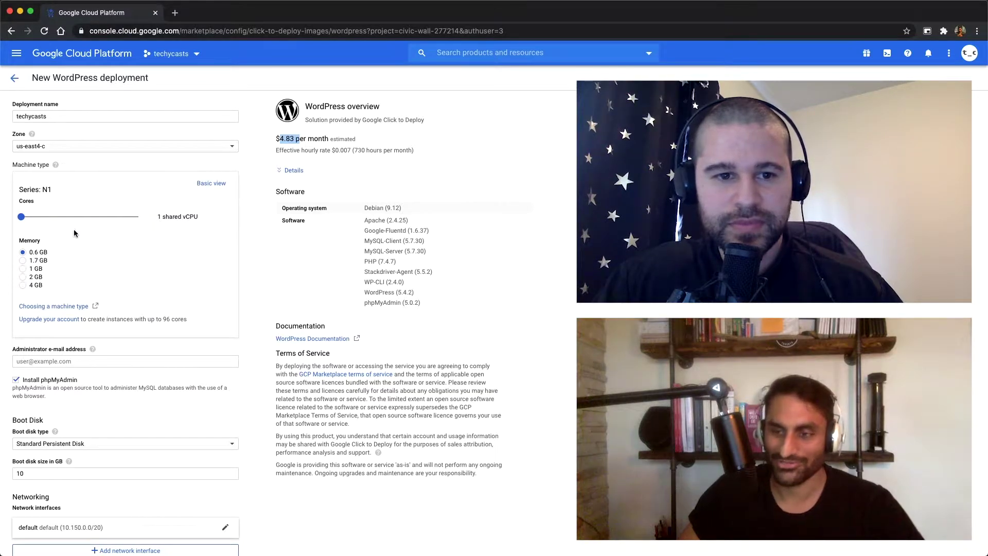
left_click(22, 260)
left_click(23, 252)
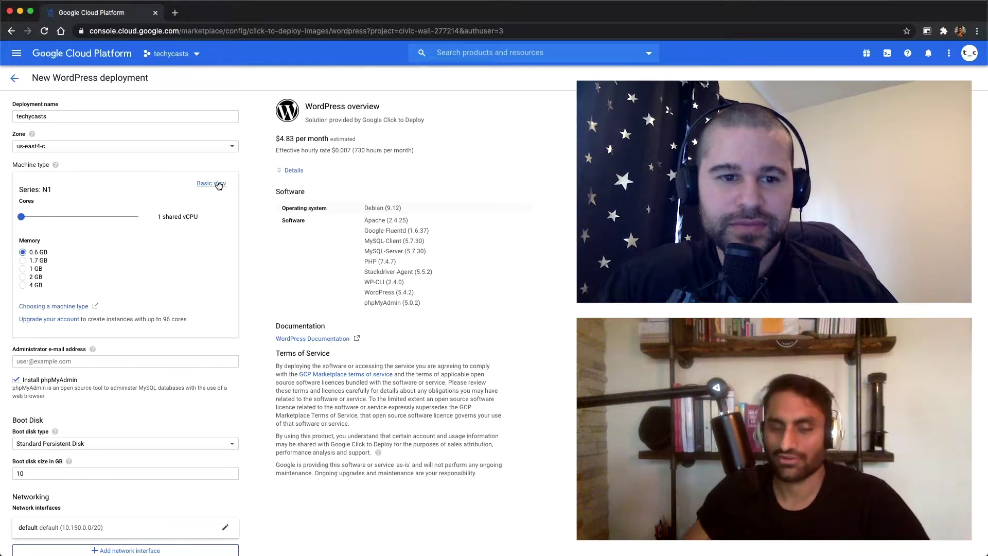
left_click(219, 185)
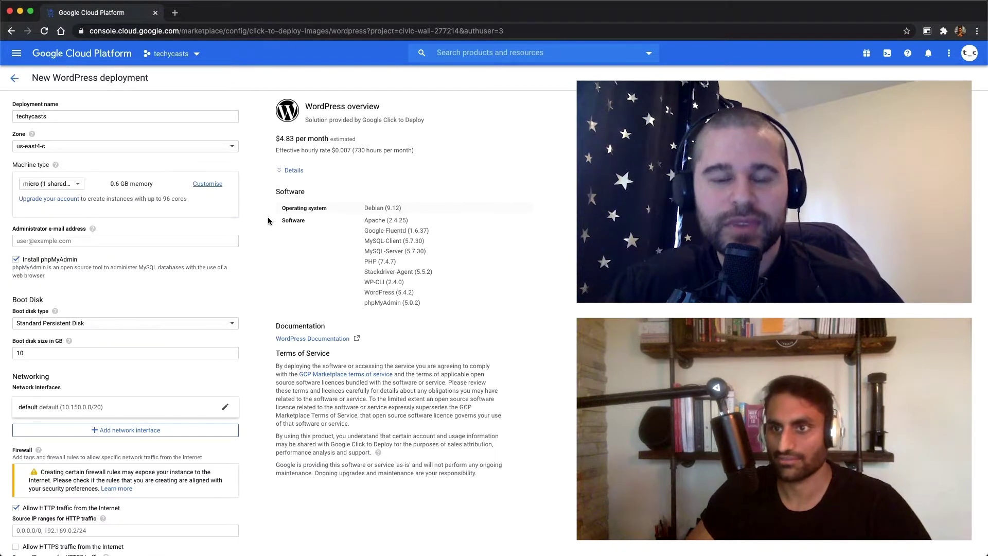
Enter the administrator e-mail address and allow HTTPS traffic.
left_click(234, 240)
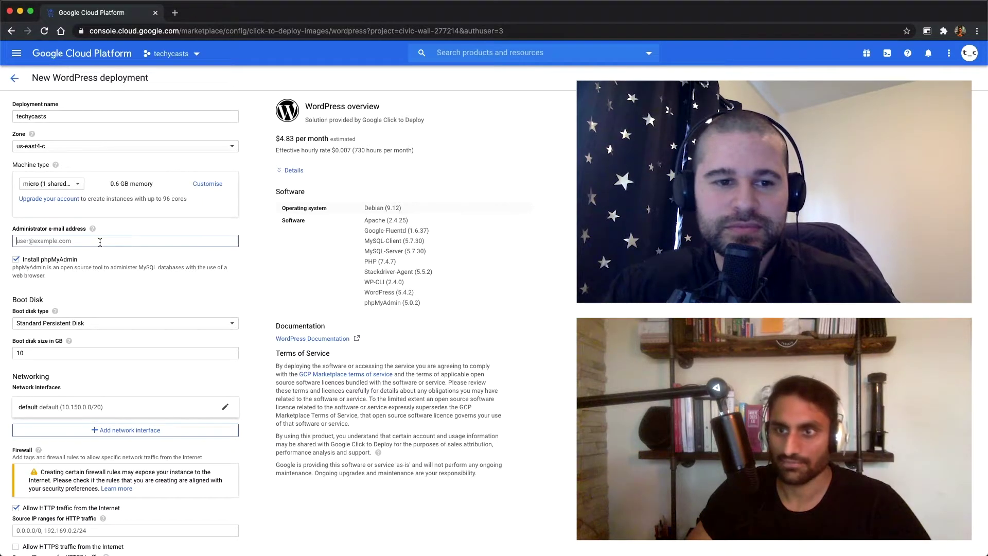
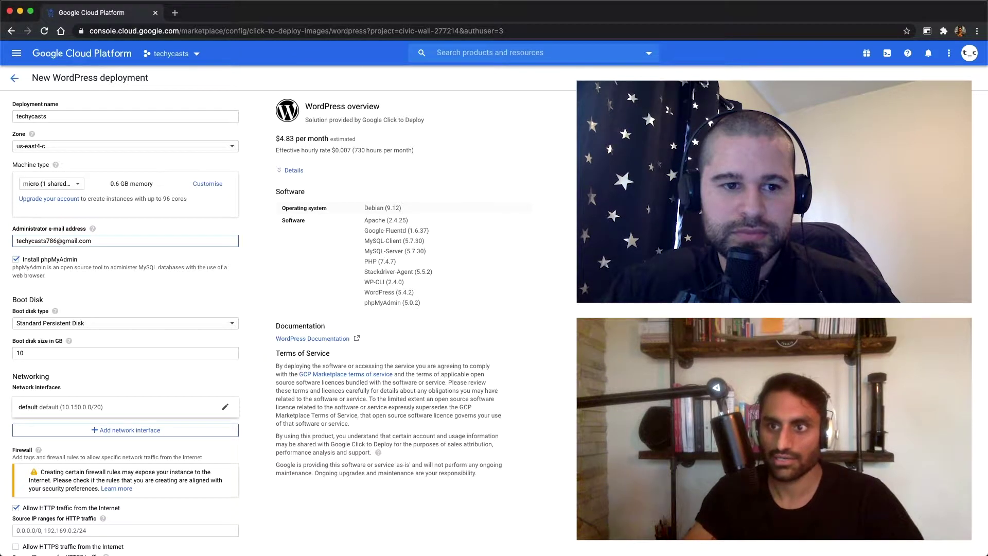
scroll(169, 257, "down", 1)
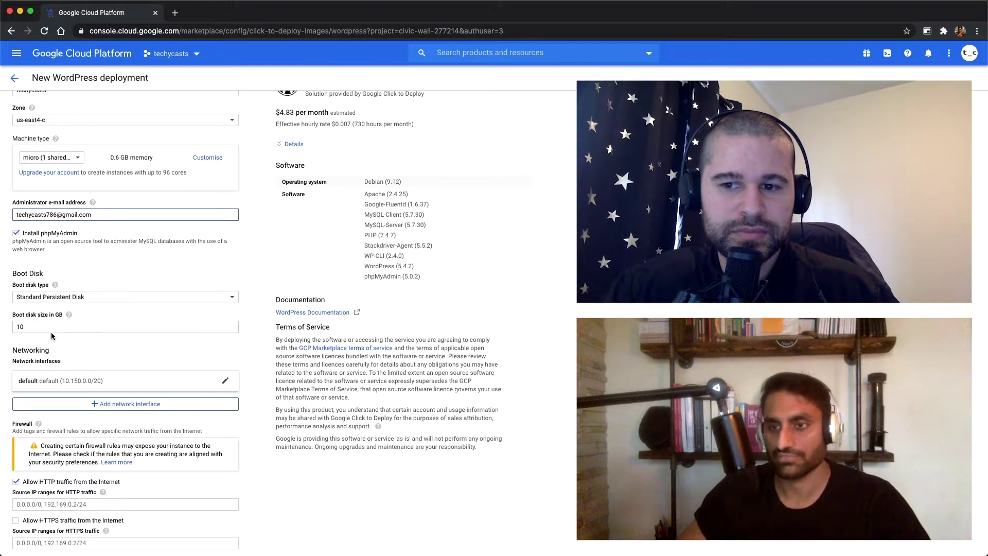
scroll(202, 330, "down", 4)
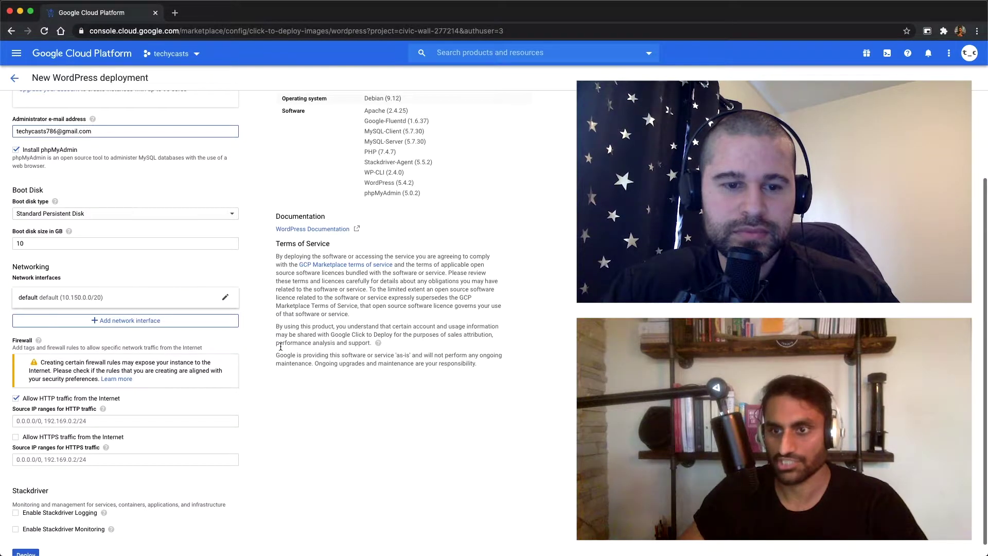
left_click(16, 425)
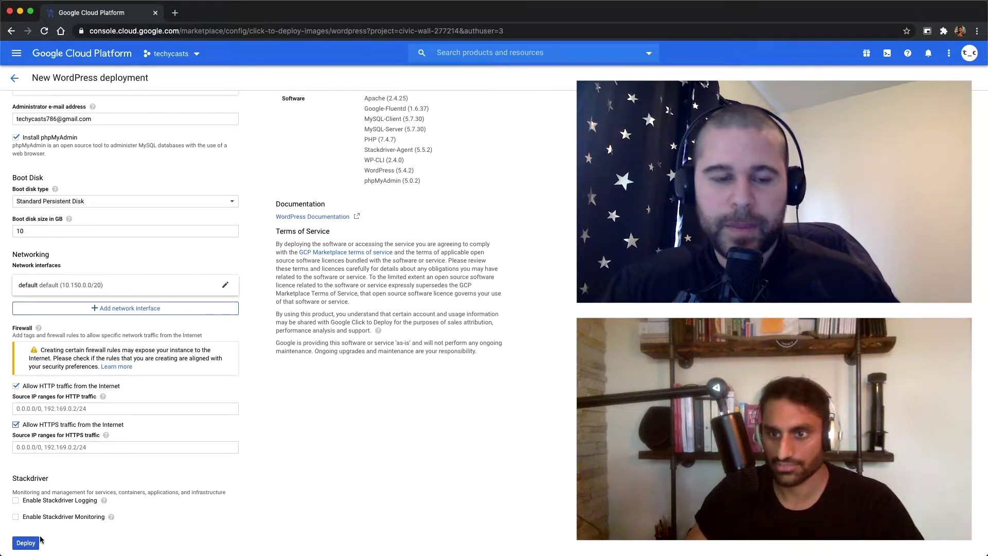
Deploy the techycasts WordPress configuration estimated at $4.83 per month.
left_click(25, 543)
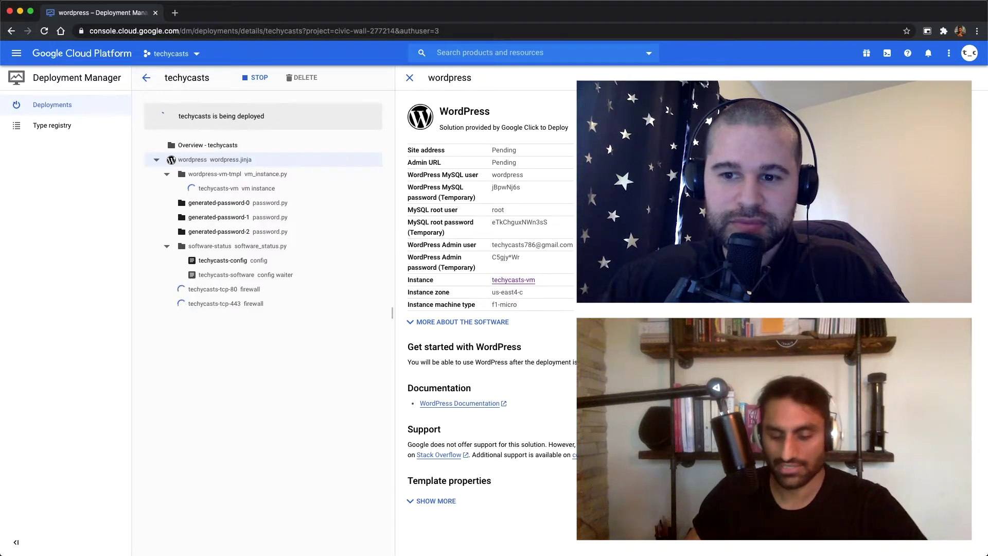
Find the Duck DNS website in a new tab and sign in with Google.
left_click(175, 12)
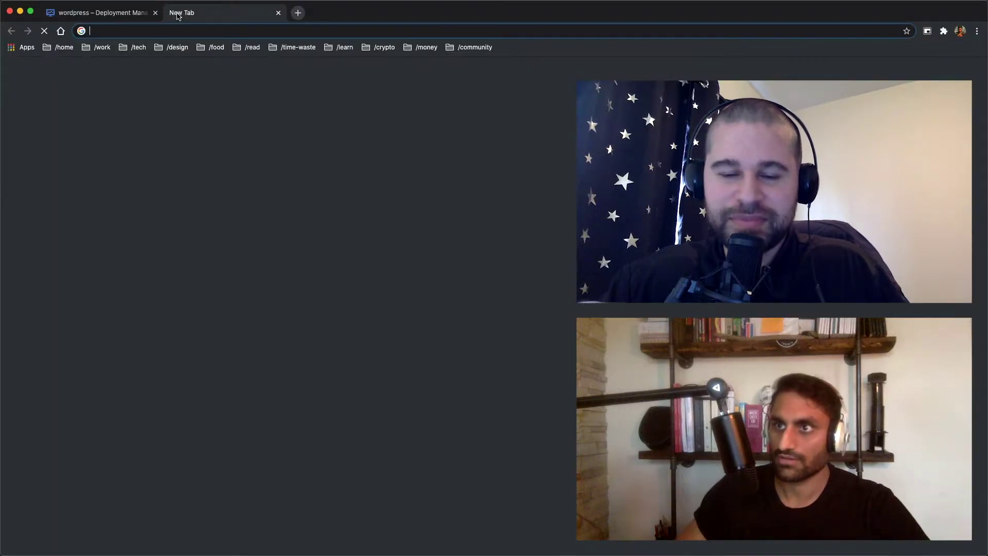
type("duckdns")
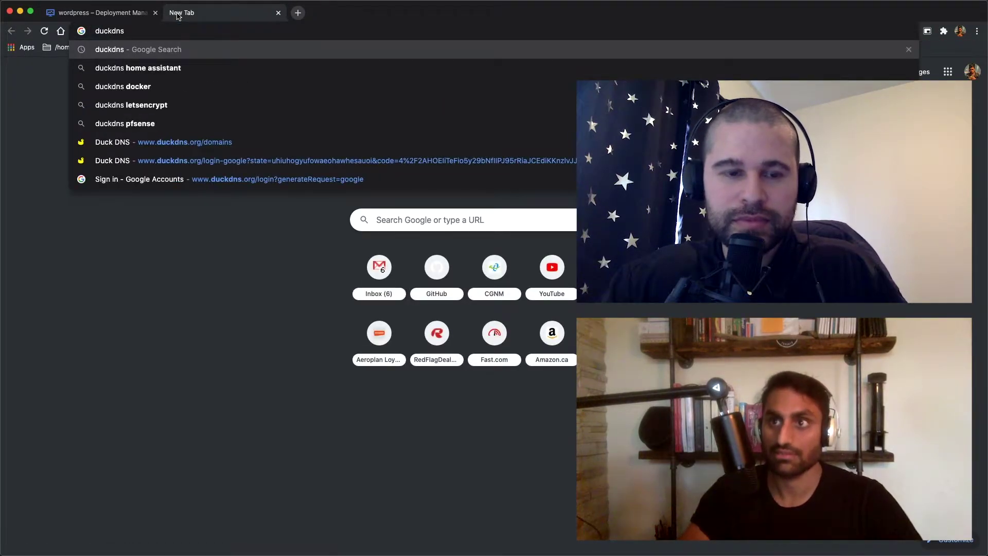
key("Return")
left_click(110, 152)
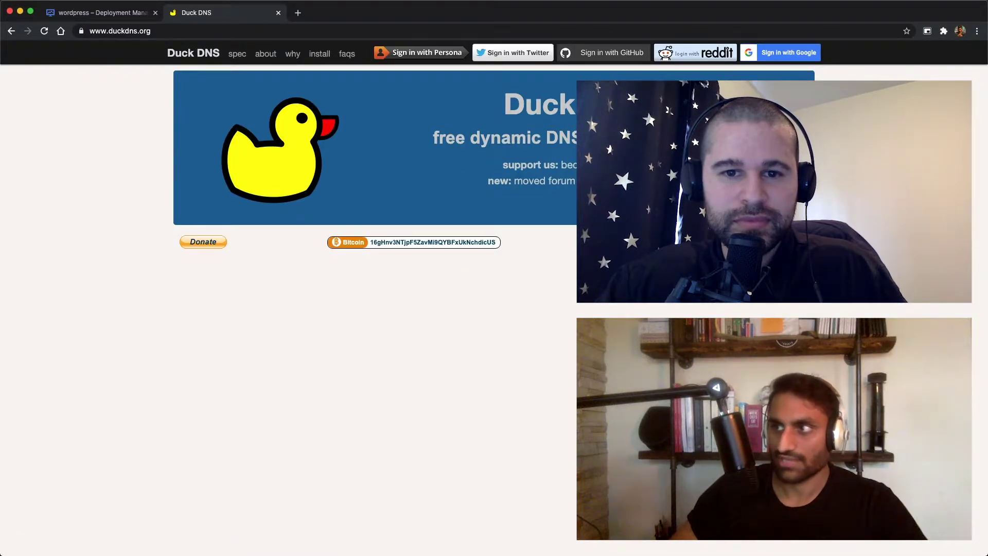
left_click(798, 57)
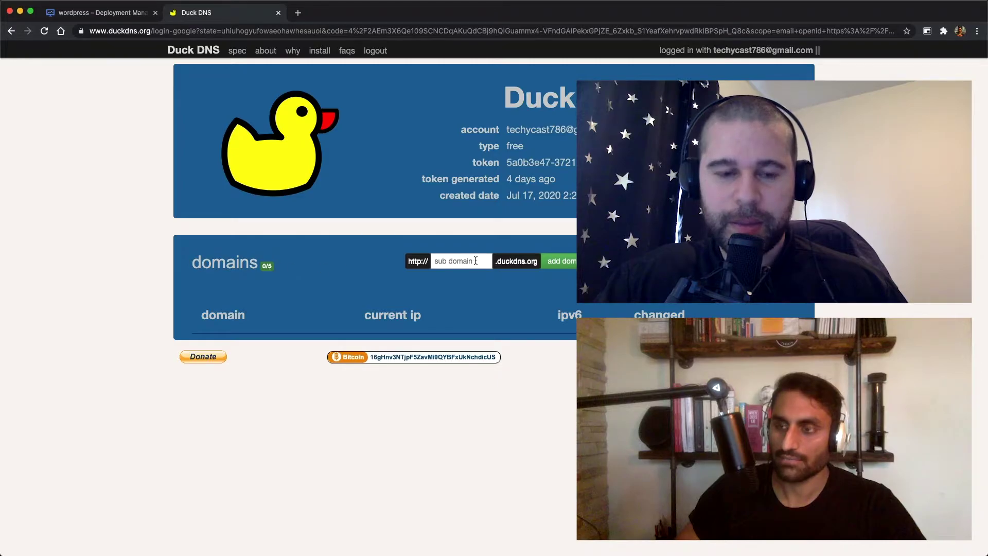
Add the techycasts.duckdns.org subdomain, then return to the deployment details.
left_click(484, 263)
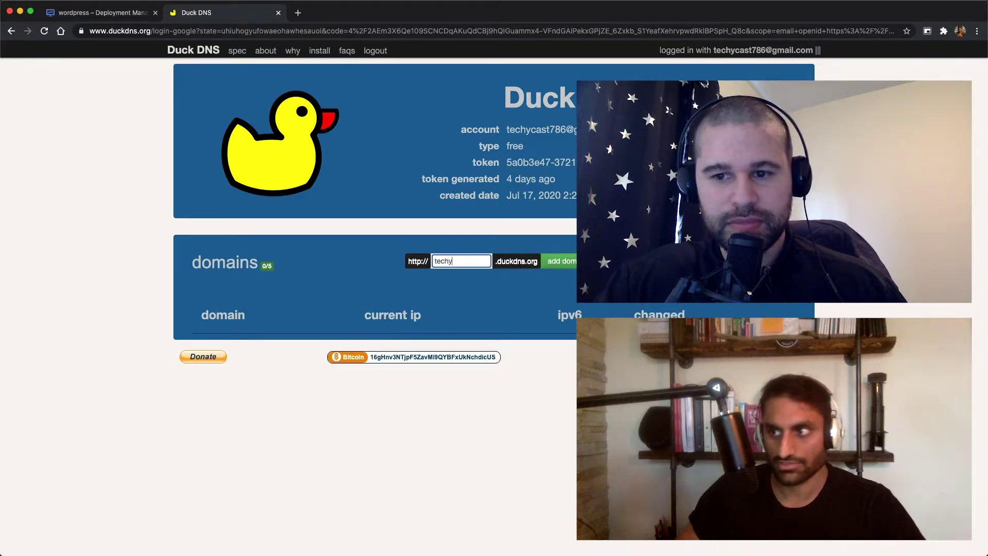
left_click(567, 263)
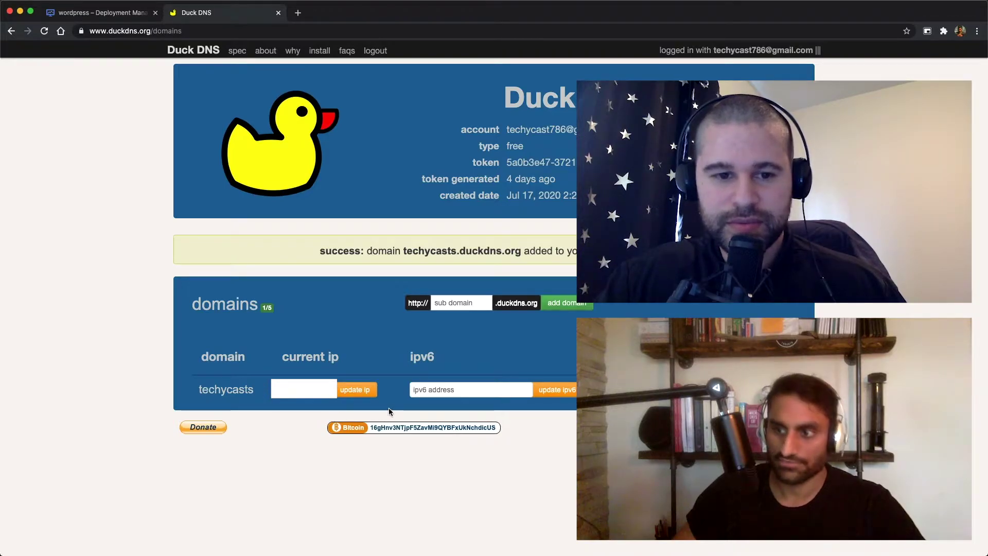
key("ctrl+shift+Tab")
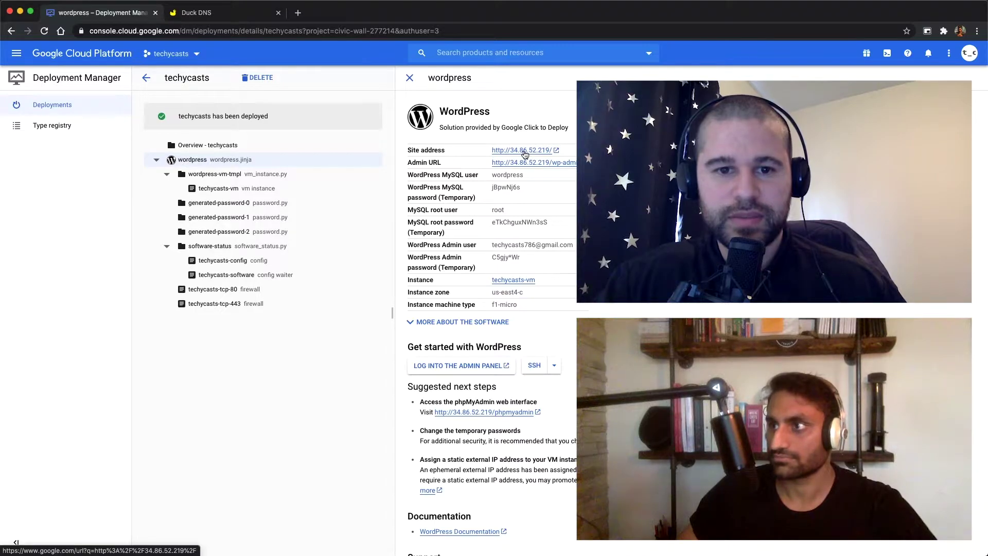
Open the new site at 34.86.52.219, view its Hello world! post, and copy its address.
left_click(556, 155)
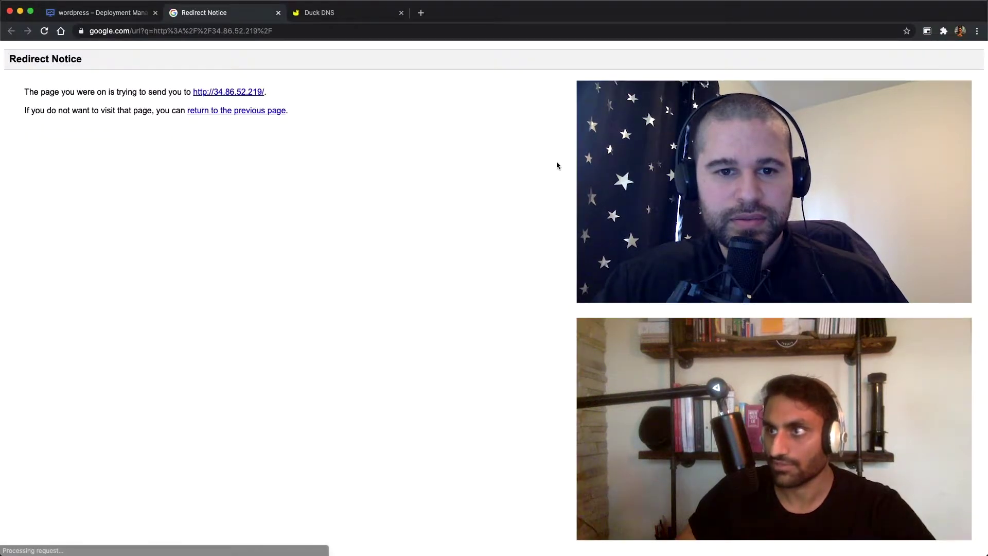
left_click(262, 94)
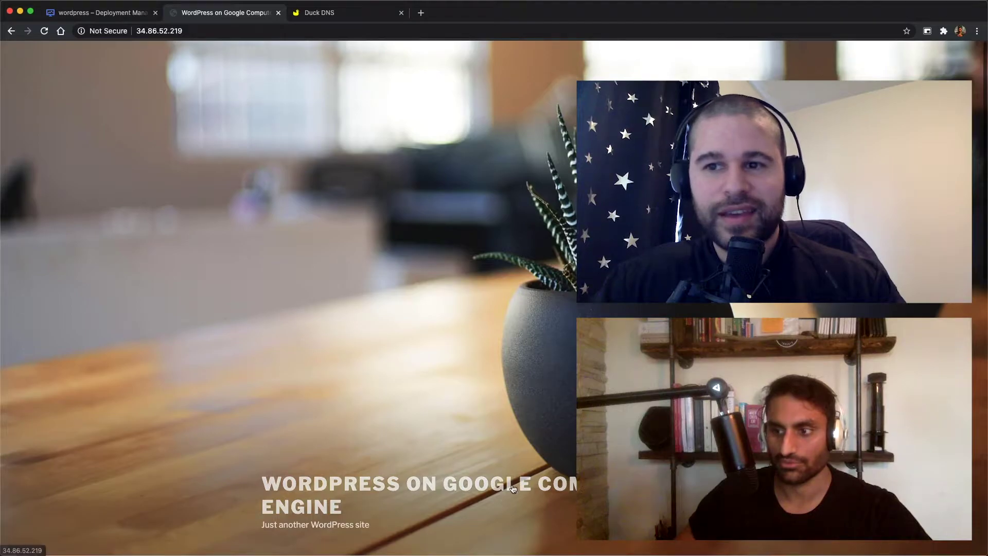
scroll(545, 487, "down", 5)
scroll(545, 488, "down", 6)
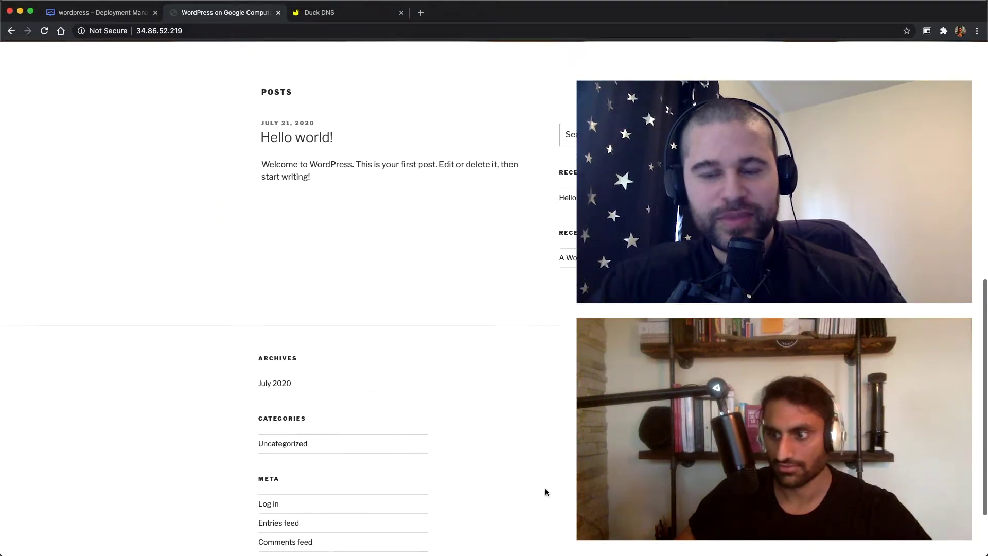
scroll(544, 487, "up", 12)
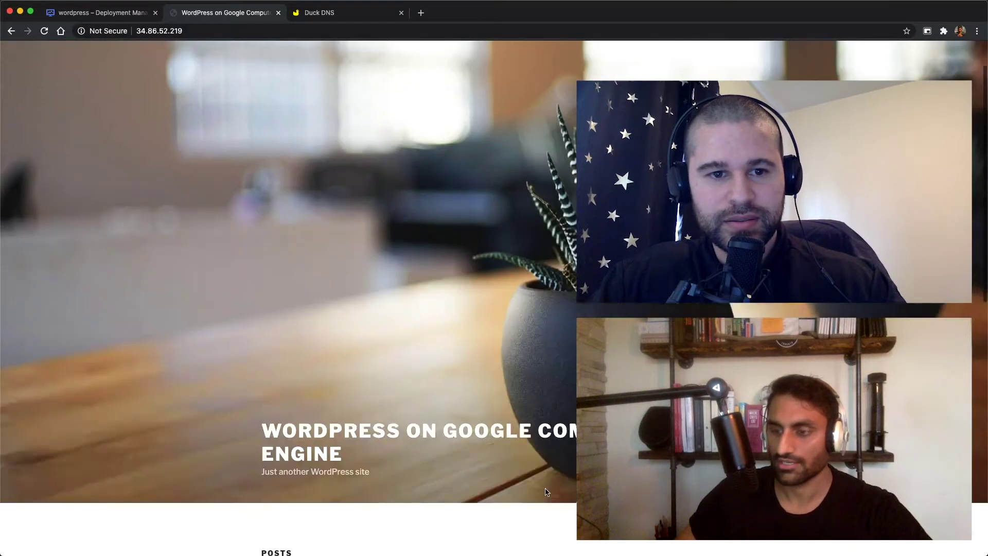
left_click(139, 30)
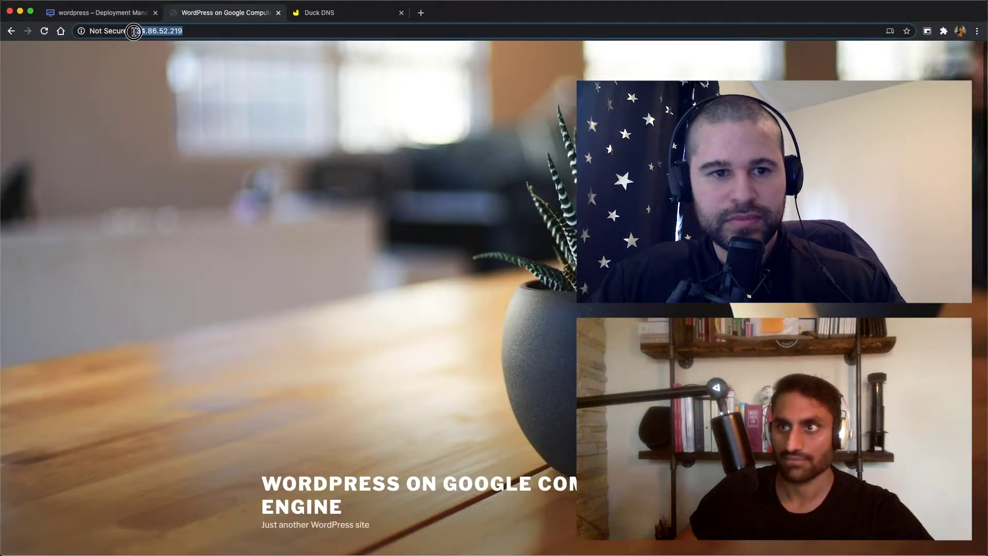
left_click(107, 16)
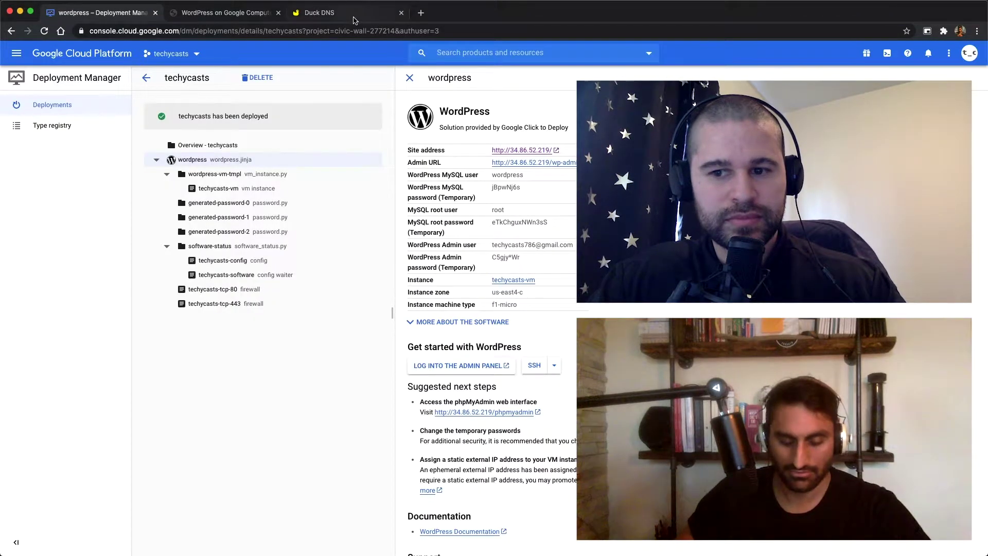
left_click(354, 14)
left_click(483, 388)
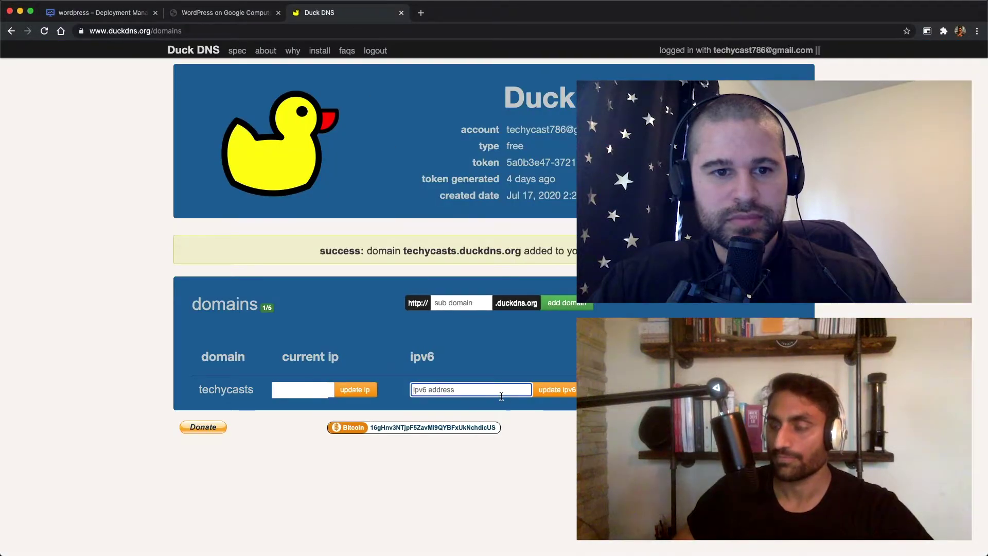
left_click(329, 391)
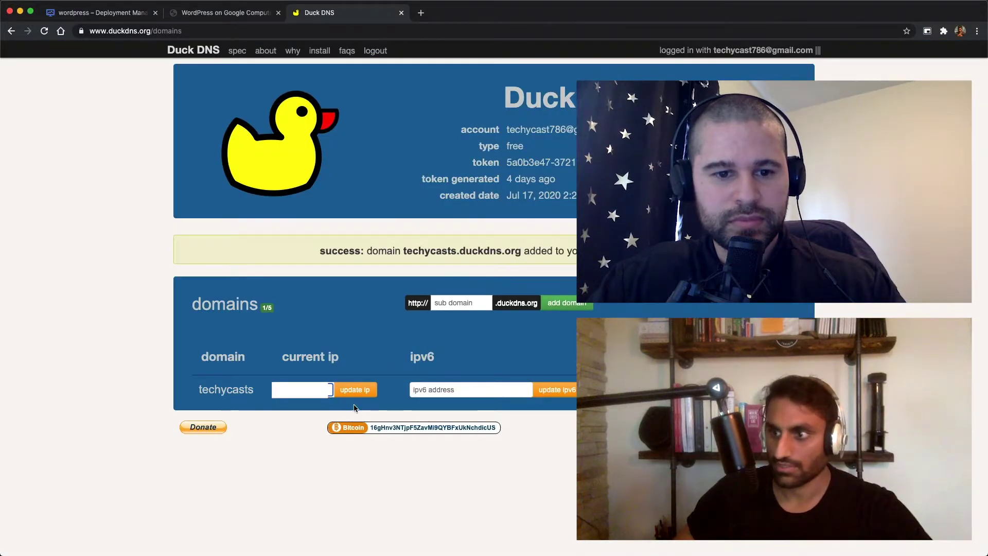
key("super+v")
left_click_drag(294, 390, 218, 390)
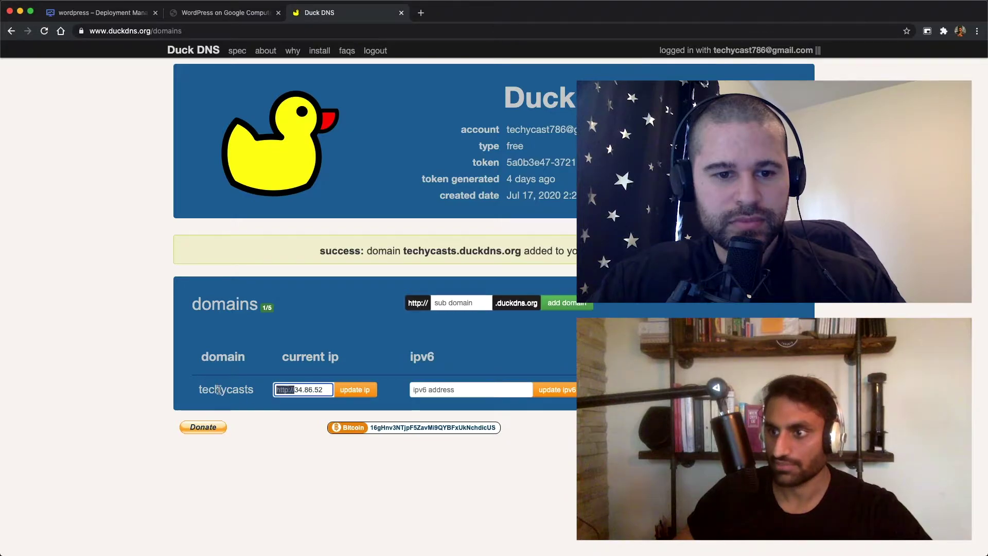
key("BackSpace")
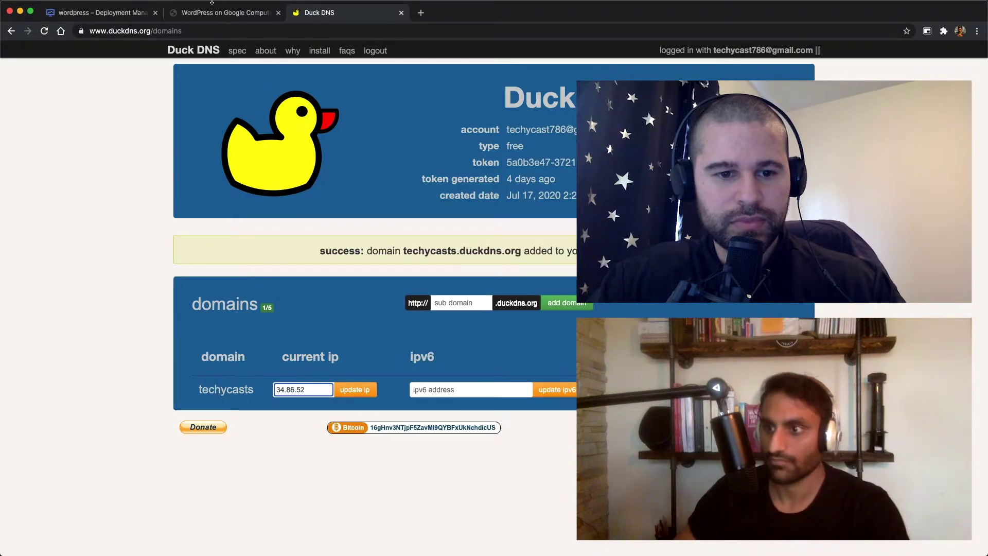
left_click(198, 15)
key("ctrl+shift+Tab")
key("ctrl+shift+Tab")
key("ctrl+shift+Tab")
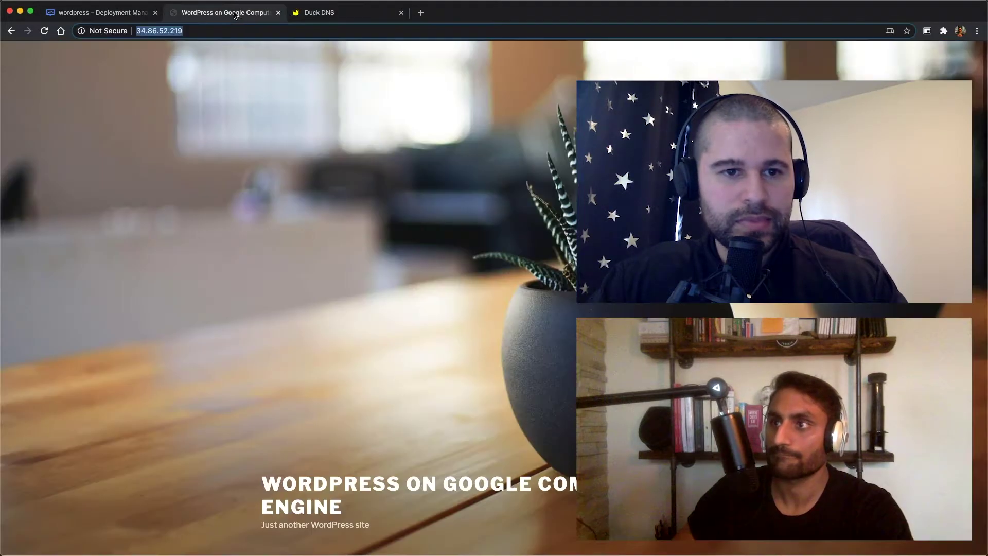
left_click(332, 15)
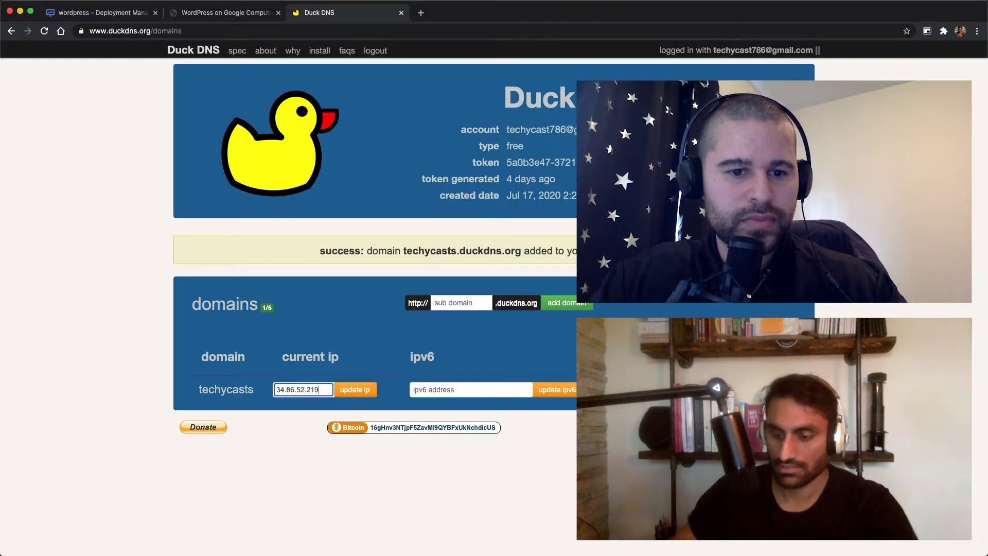
left_click(355, 389)
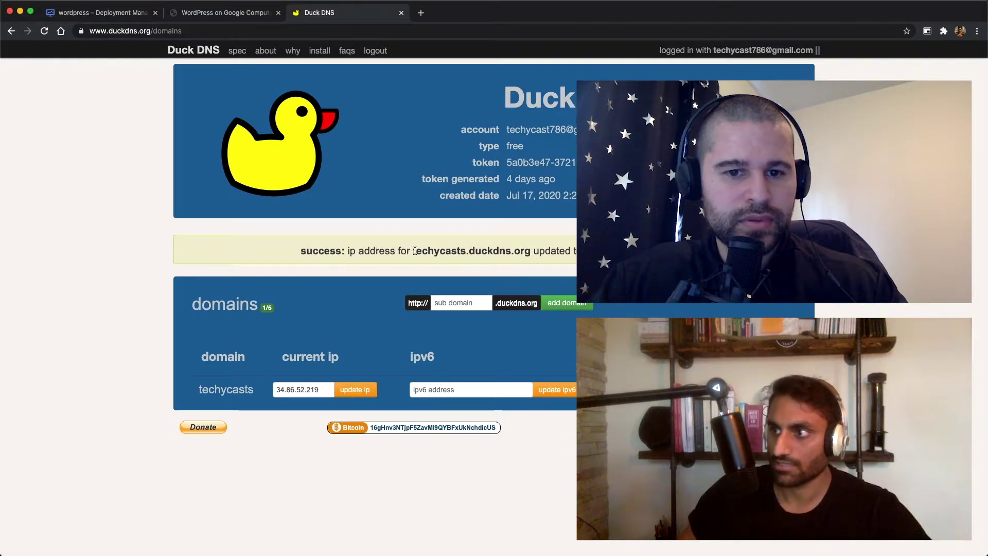
Load the WordPress site at techycasts.duckdns.org in a new tab.
left_click_drag(414, 251, 530, 252)
key("ctrl+c")
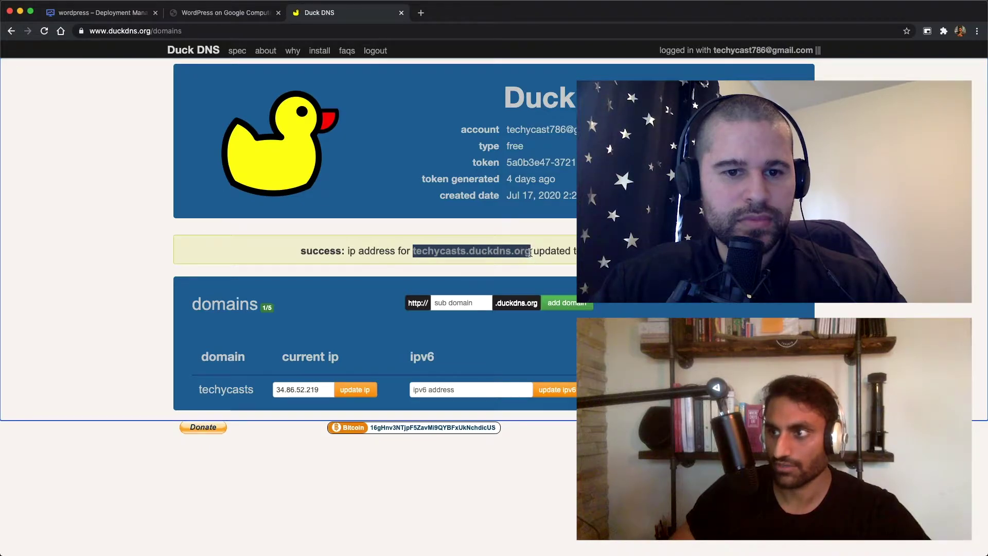
left_click(252, 30)
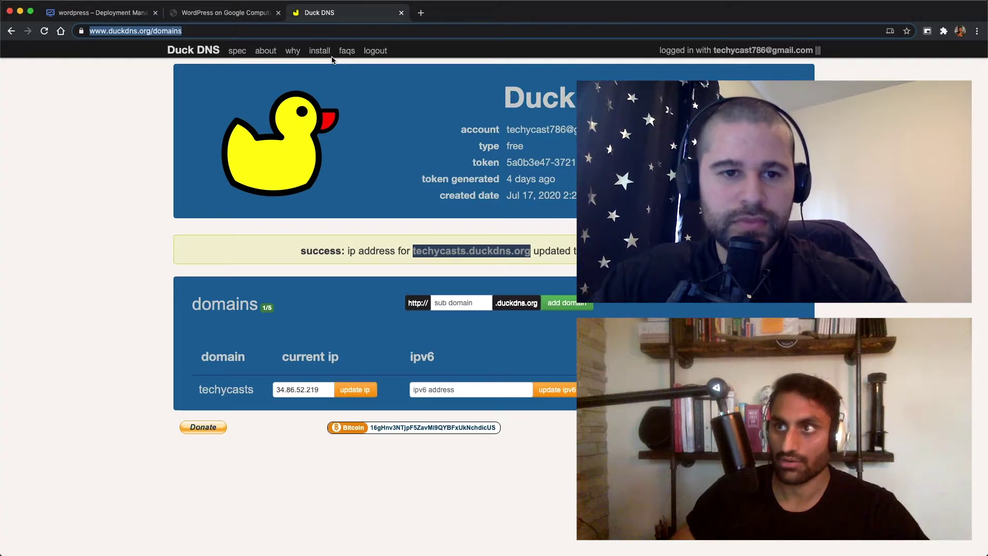
key("ctrl+v")
key("Return")
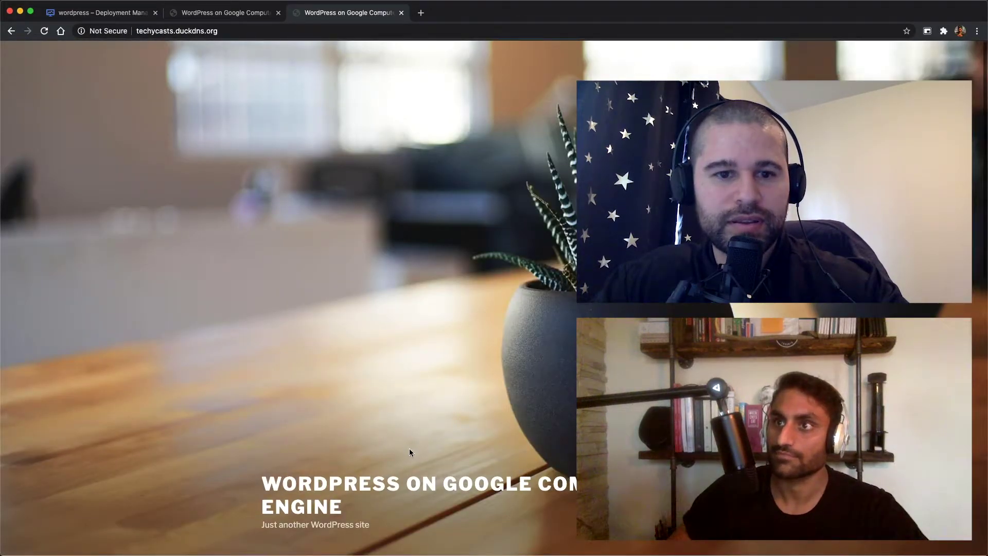
scroll(375, 417, "down", 5)
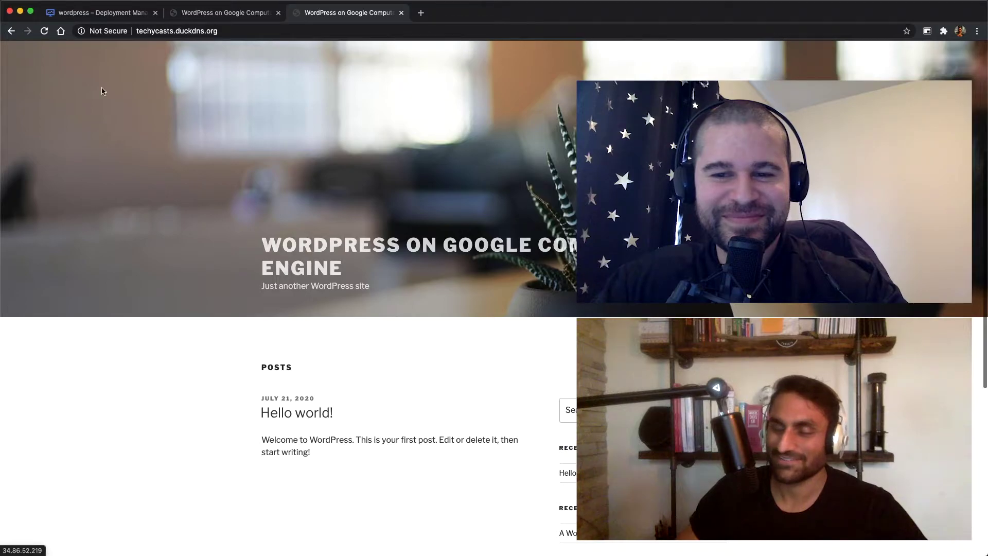
Compare the techycasts.duckdns.org site with the 34.86.52.219 copy, ending on the deployment details.
left_click(105, 16)
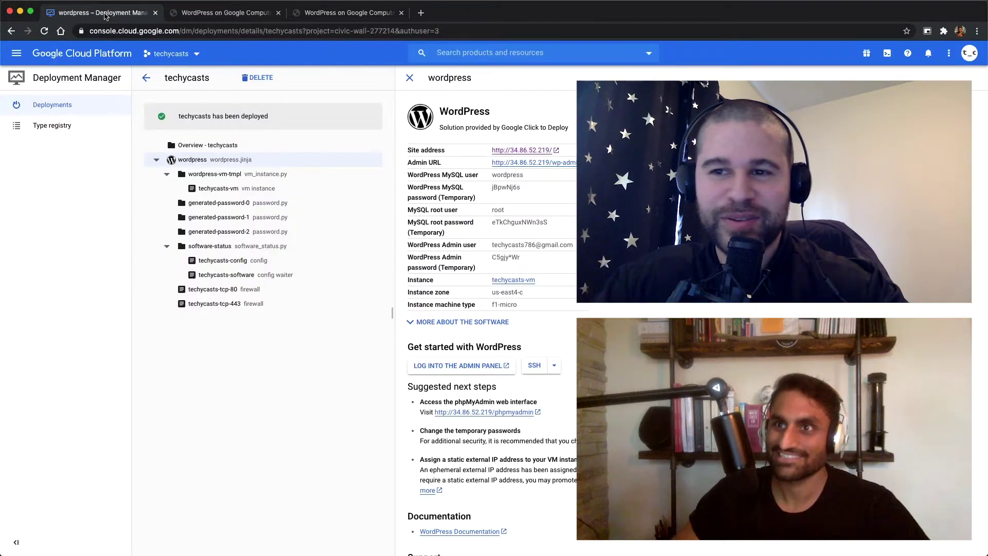
left_click(318, 18)
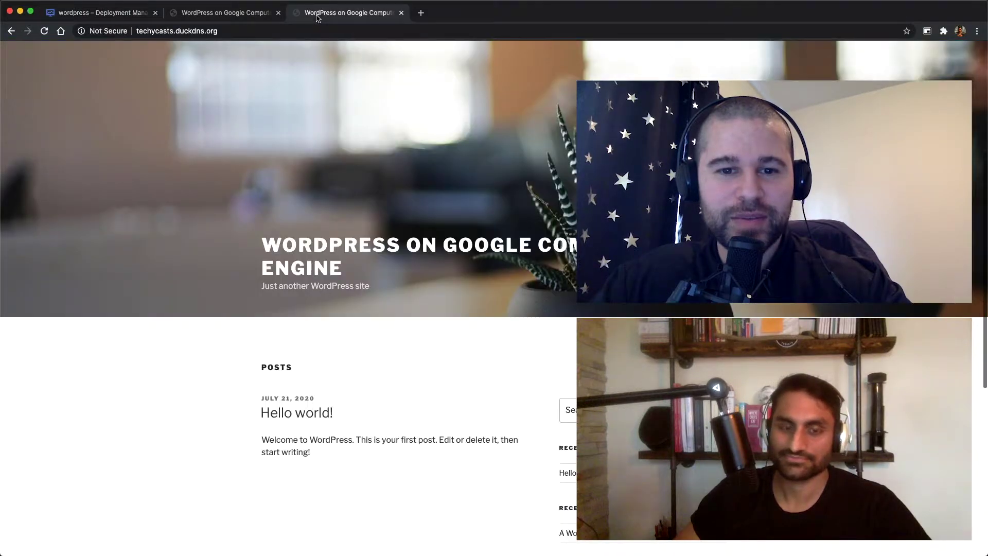
left_click(244, 19)
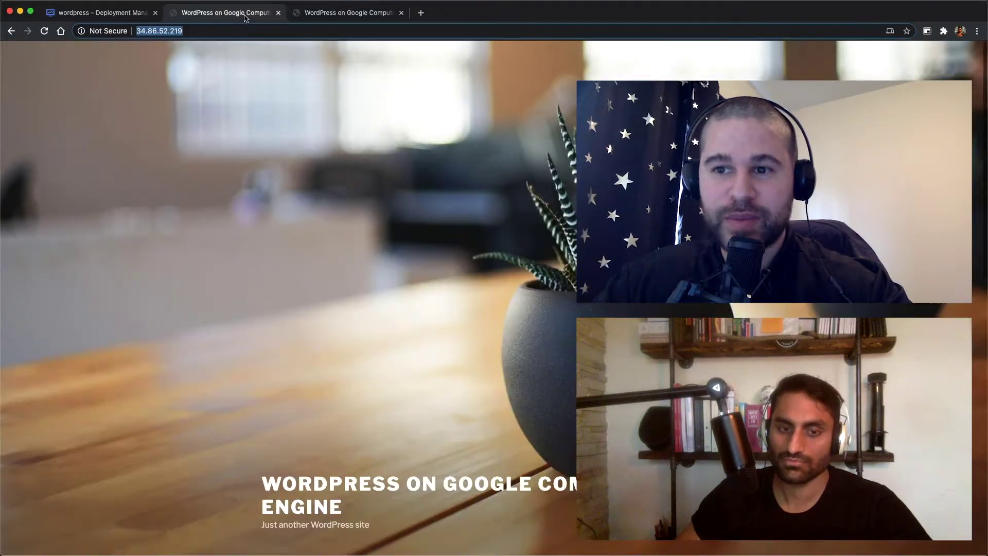
left_click(334, 16)
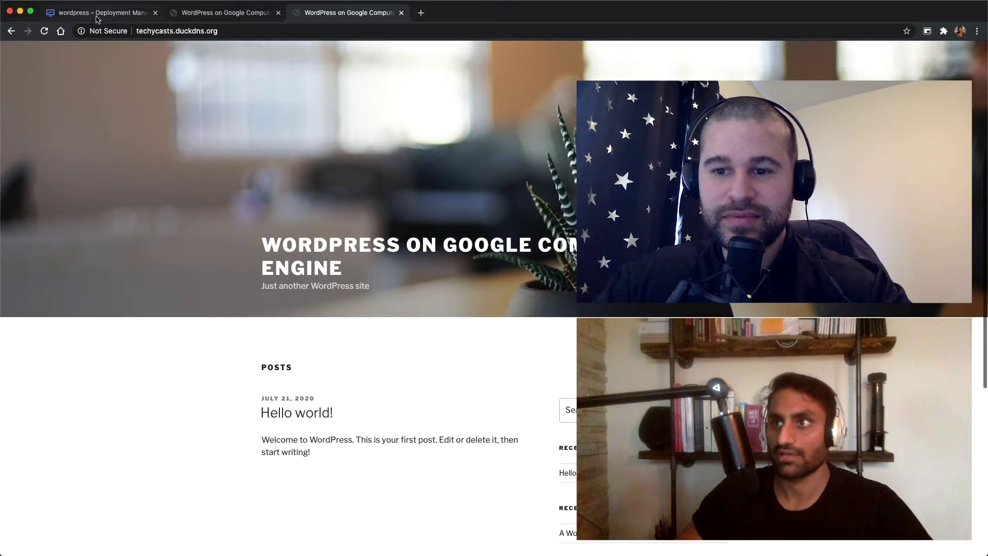
left_click(96, 19)
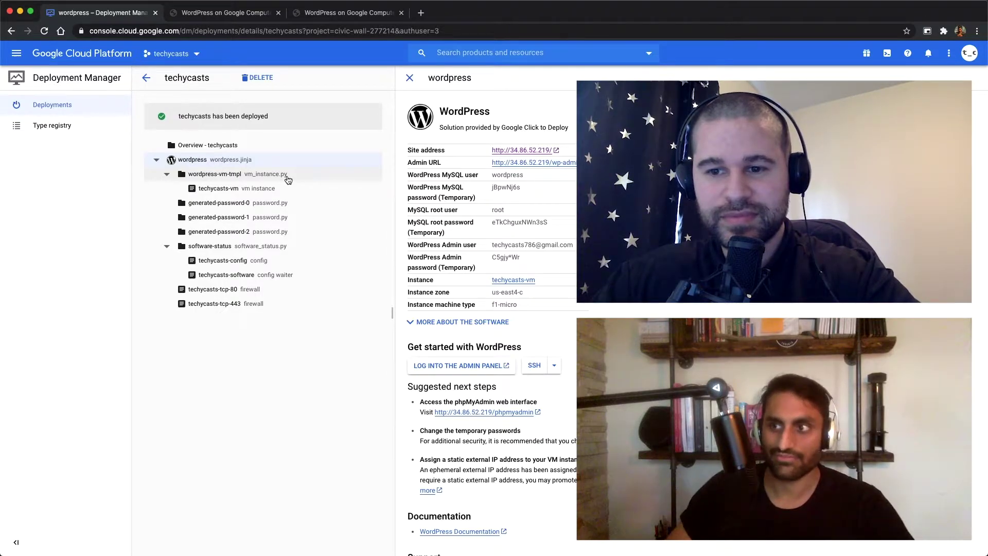
Search for Hurricane Electric and open its Customer Service Portal login.
left_click(432, 16)
type("hurrci")
key("BackSpace")
key("BackSpace")
type("icane electric")
key("Return")
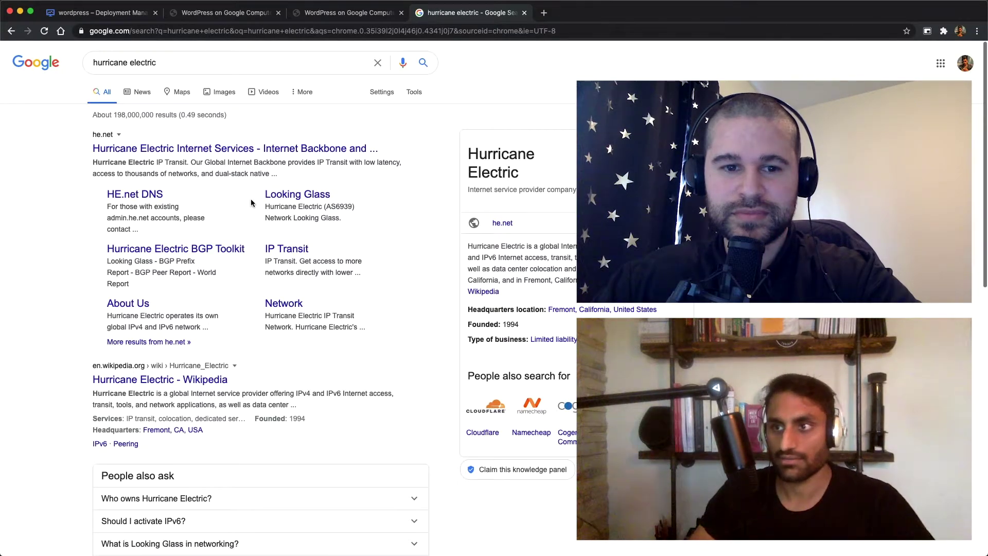
left_click(213, 150)
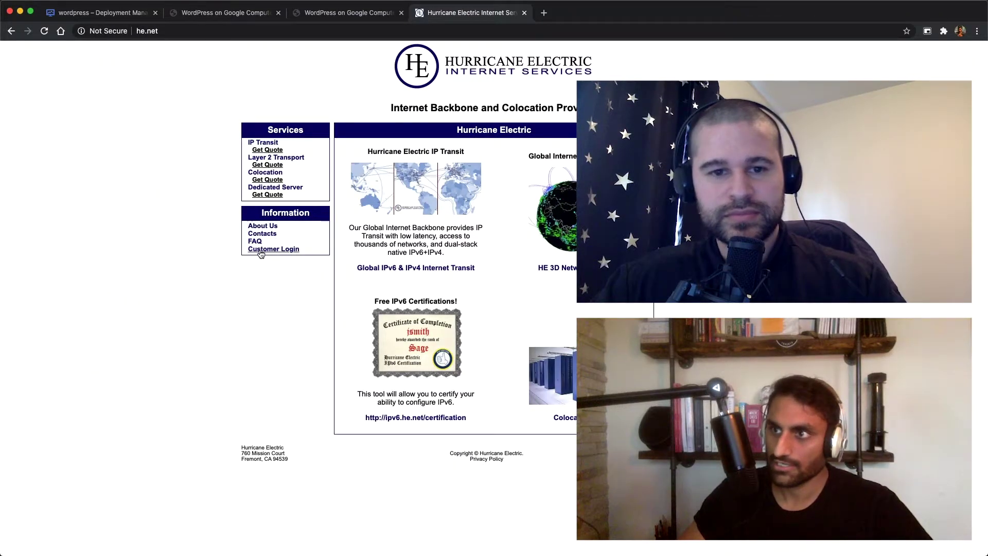
left_click(394, 271)
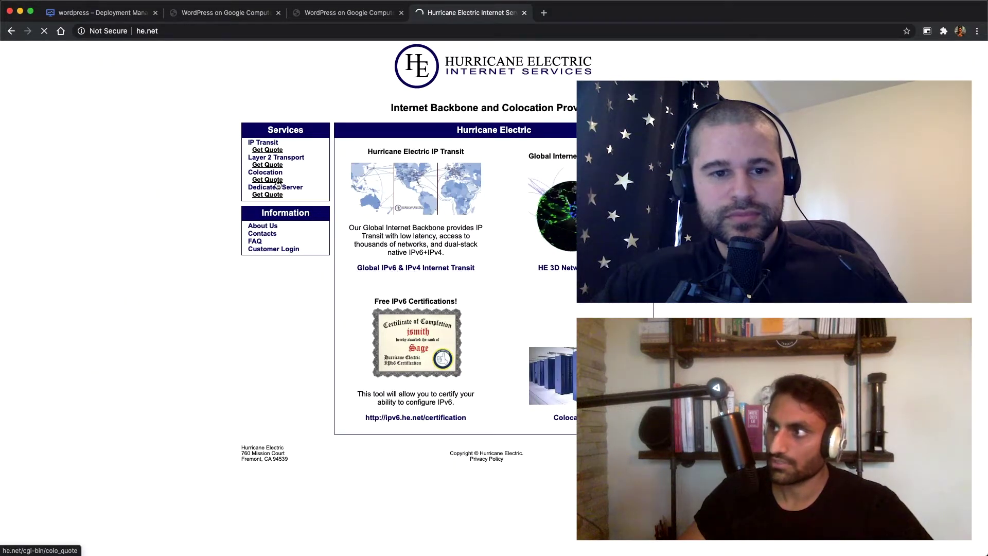
Sign in with the portal username and password, then retry after the bad-login error.
type("techycasts")
key("Tab")
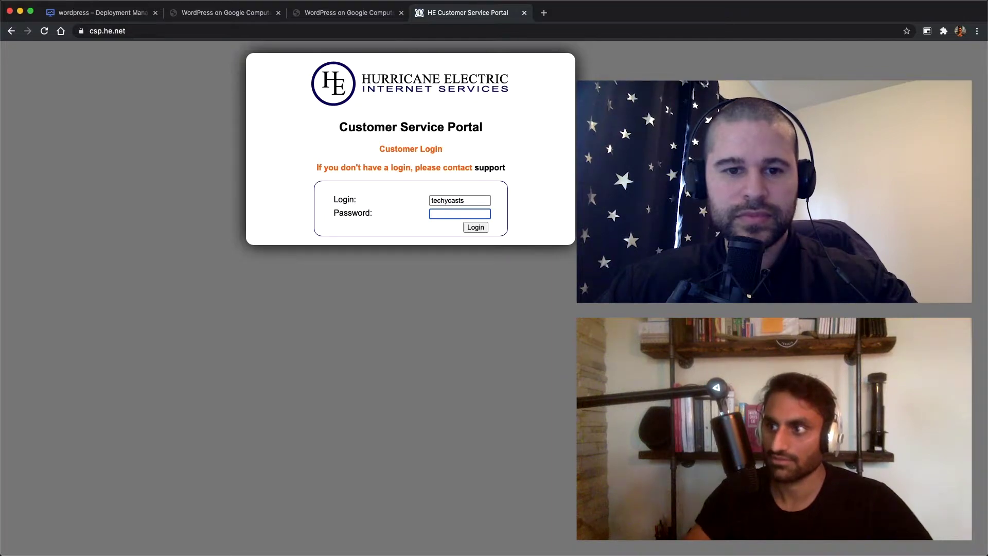
type("••••••••••••")
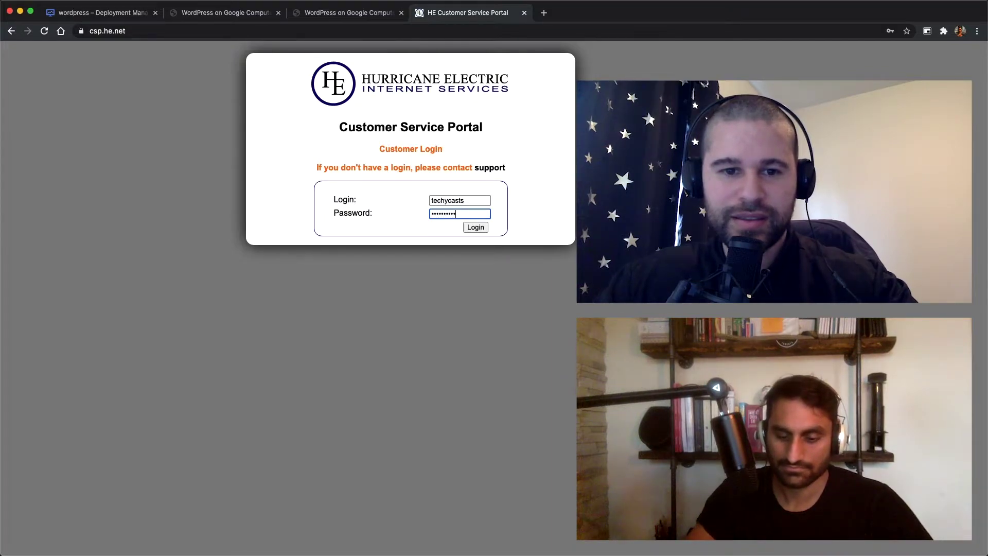
key("Return")
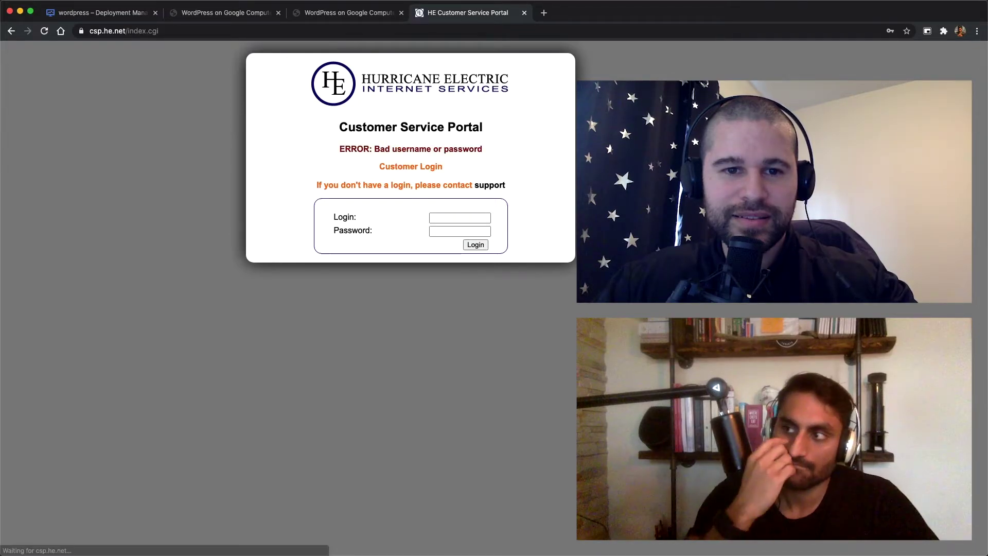
left_click(486, 218)
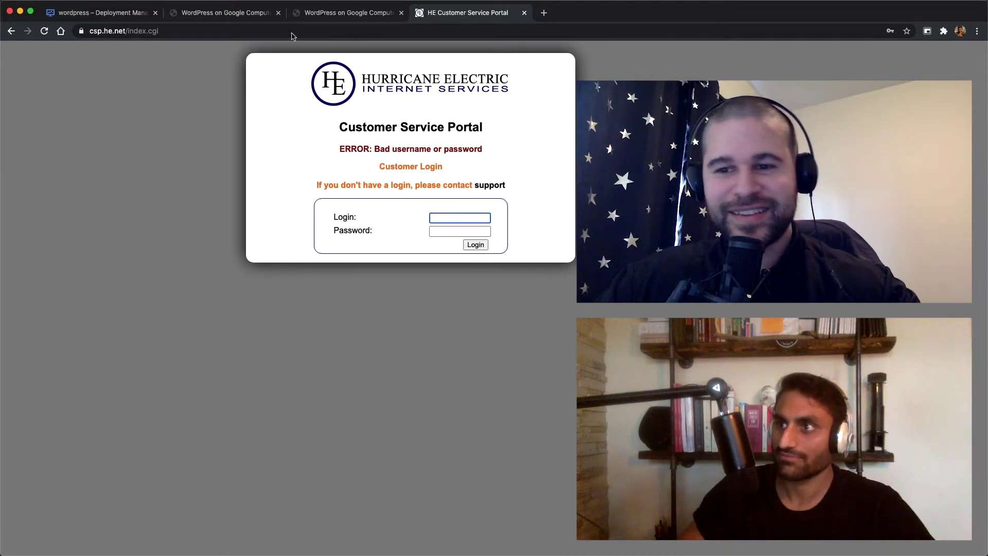
Open an SSH session to the techycasts-vm instance from the deployment and maximise it.
left_click(315, 20)
left_click(246, 15)
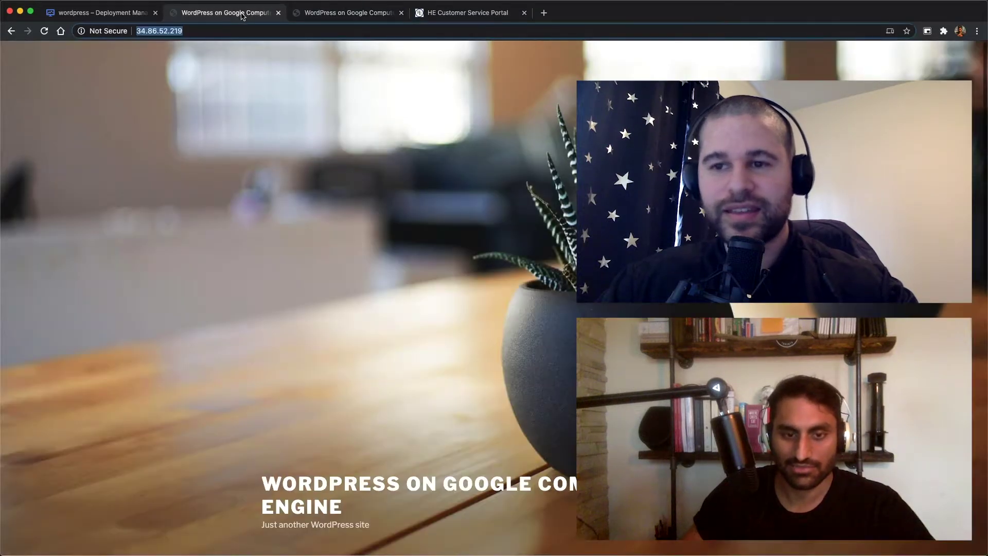
left_click(103, 14)
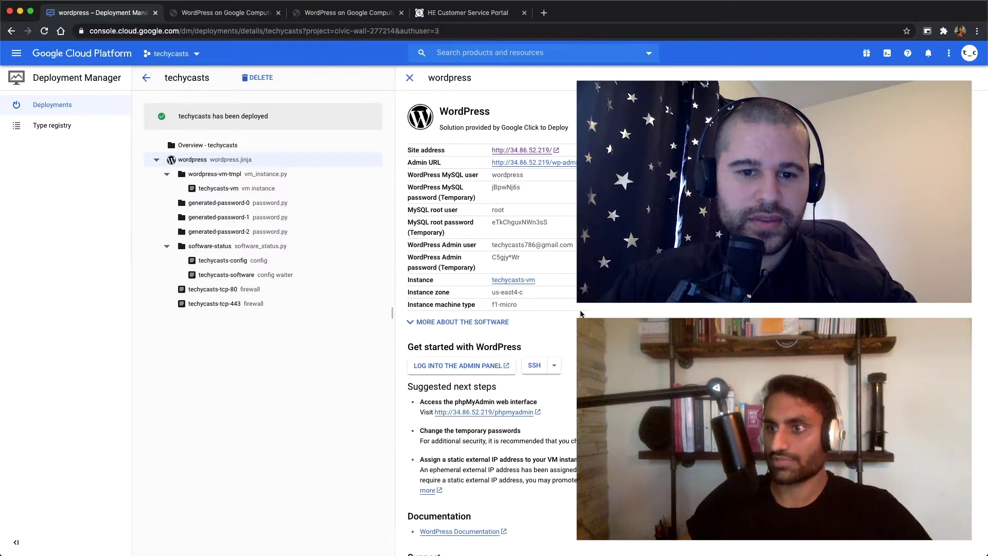
left_click(533, 366)
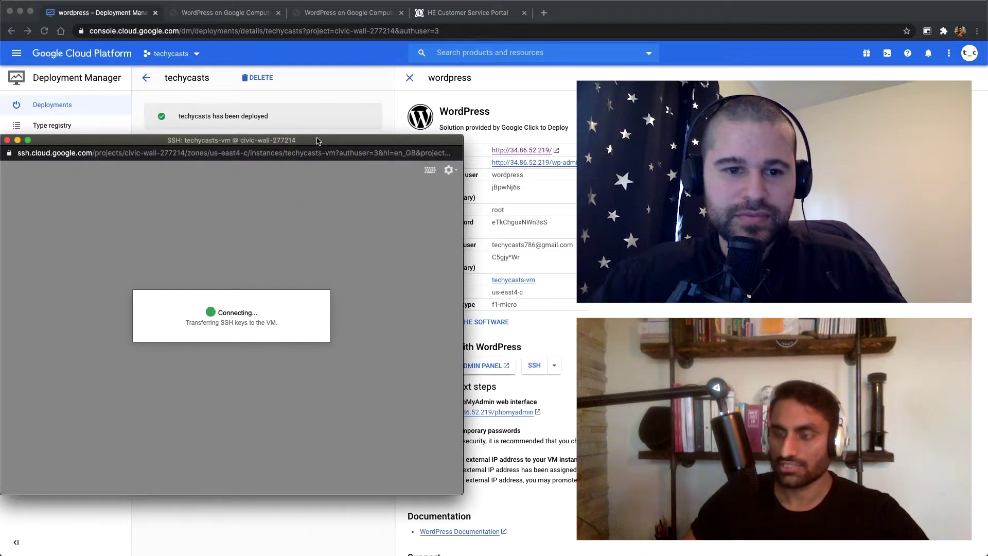
double_click(252, 140)
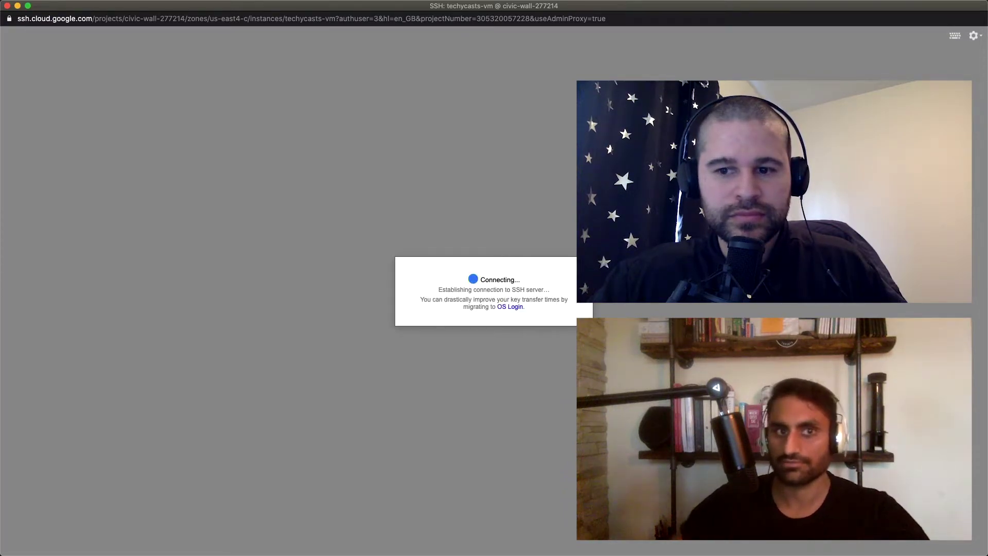
key("ctrl+Up")
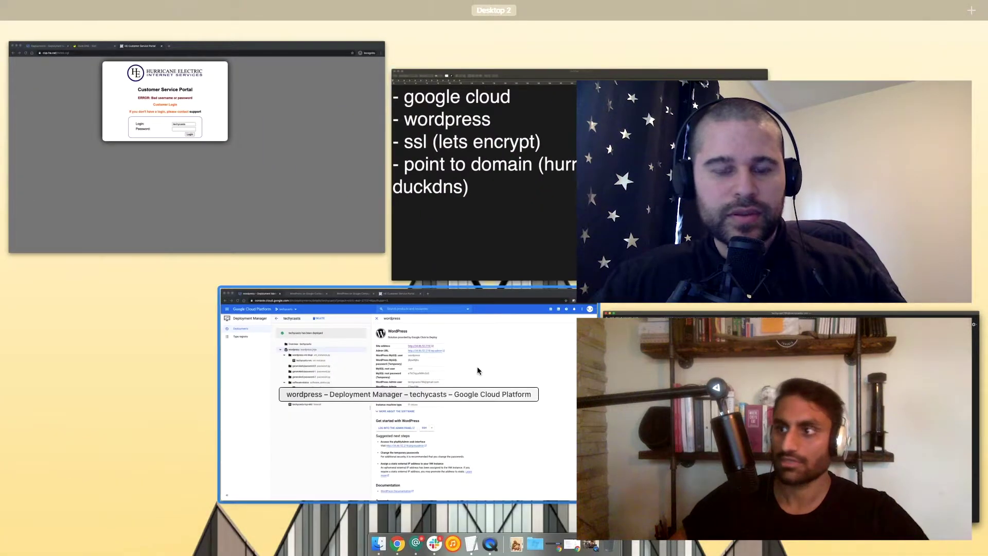
Search for lets encrypt and open the official letsencrypt.org website.
left_click(398, 395)
left_click(543, 13)
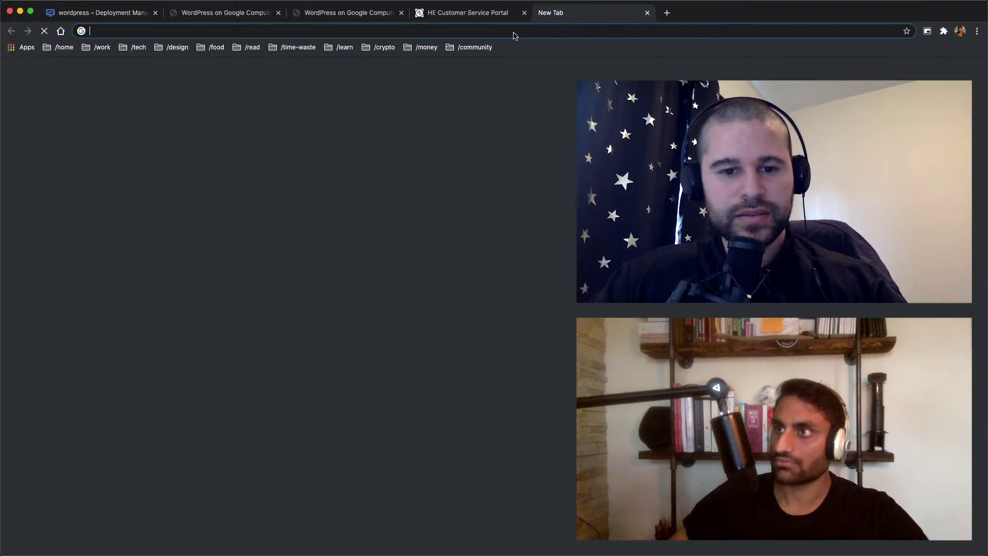
type("let")
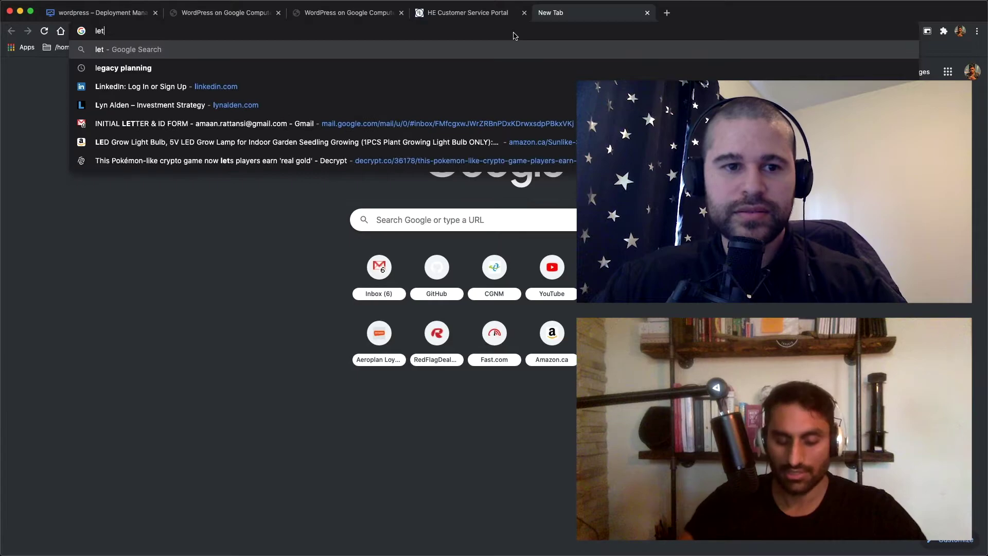
type("s encrypt")
key("Return")
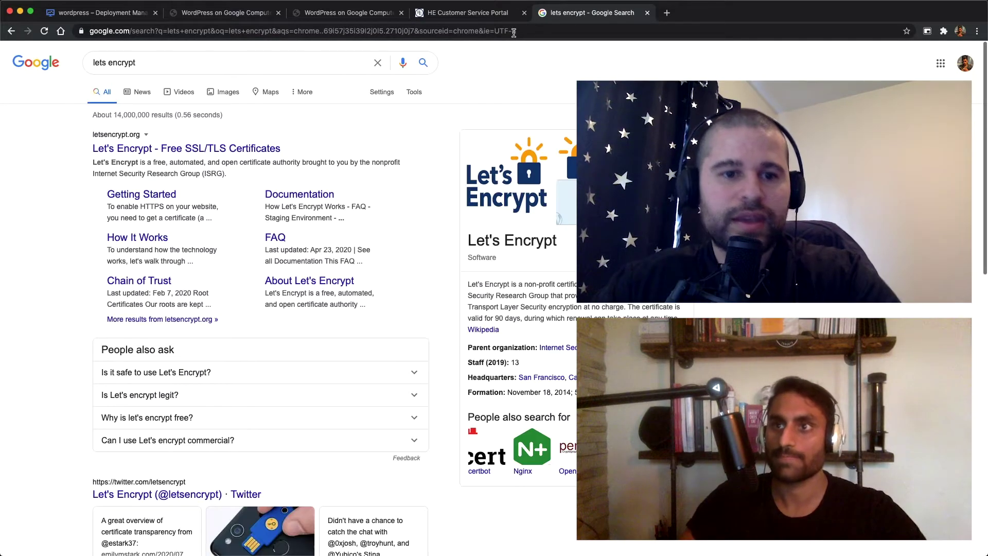
left_click(196, 149)
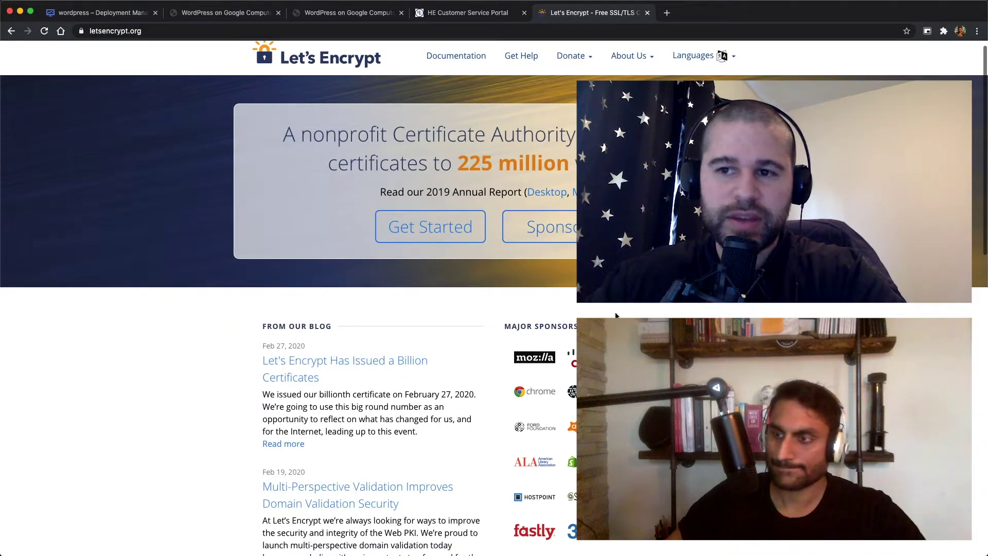
scroll(613, 317, "down", 2)
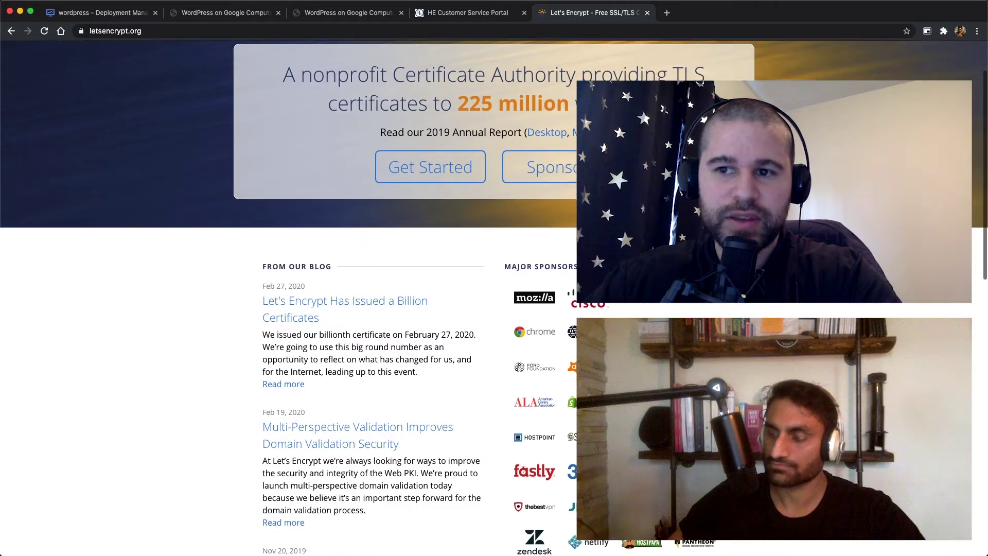
scroll(613, 316, "down", 4)
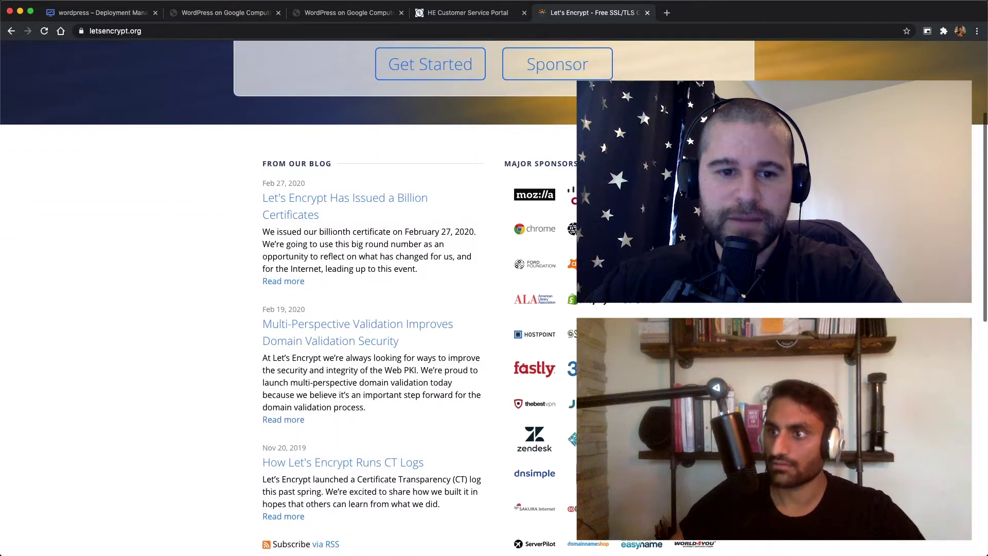
scroll(494, 308, "down", 5)
scroll(494, 309, "up", 11)
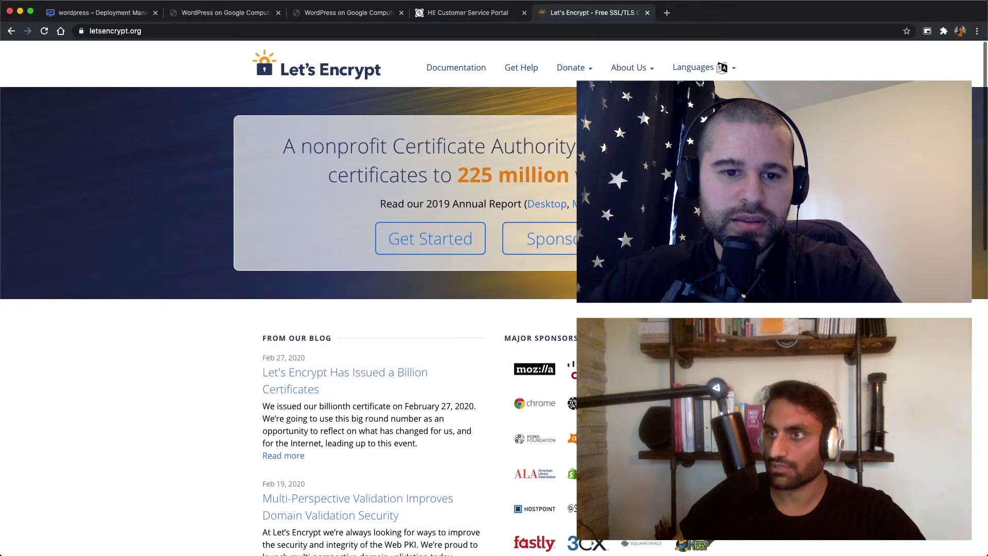
Follow Documentation > Getting Started's shell-access advice to the Certbot site.
left_click(453, 67)
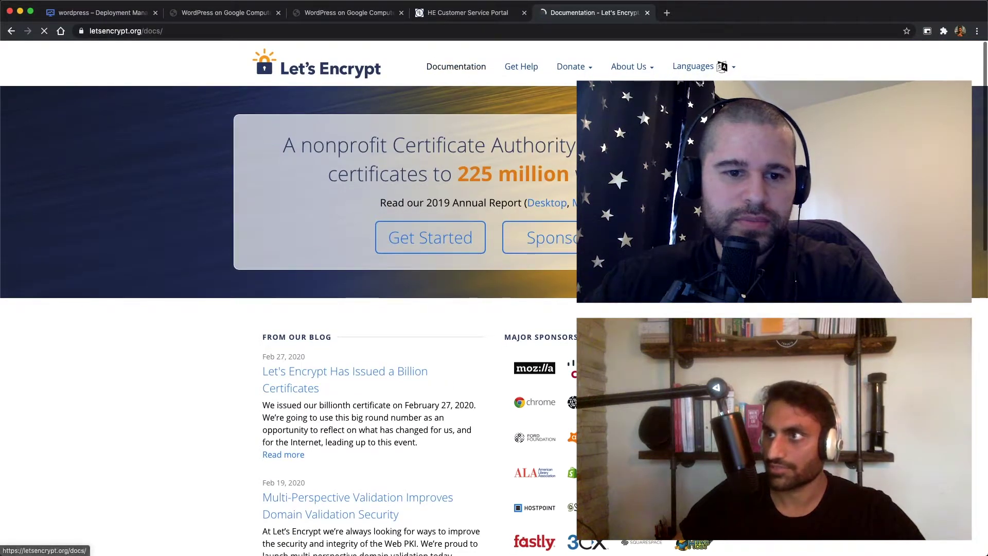
scroll(360, 309, "down", 3)
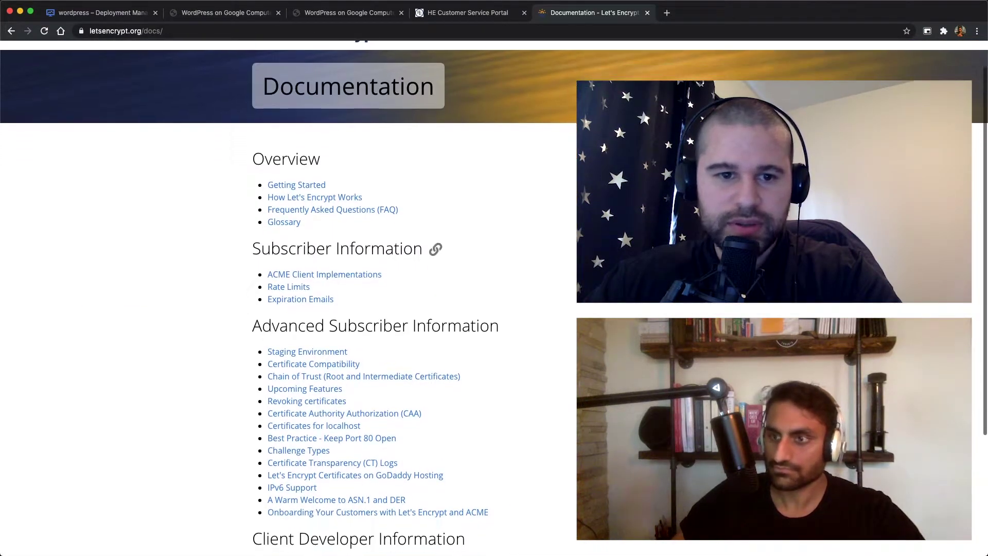
scroll(360, 283, "down", 5)
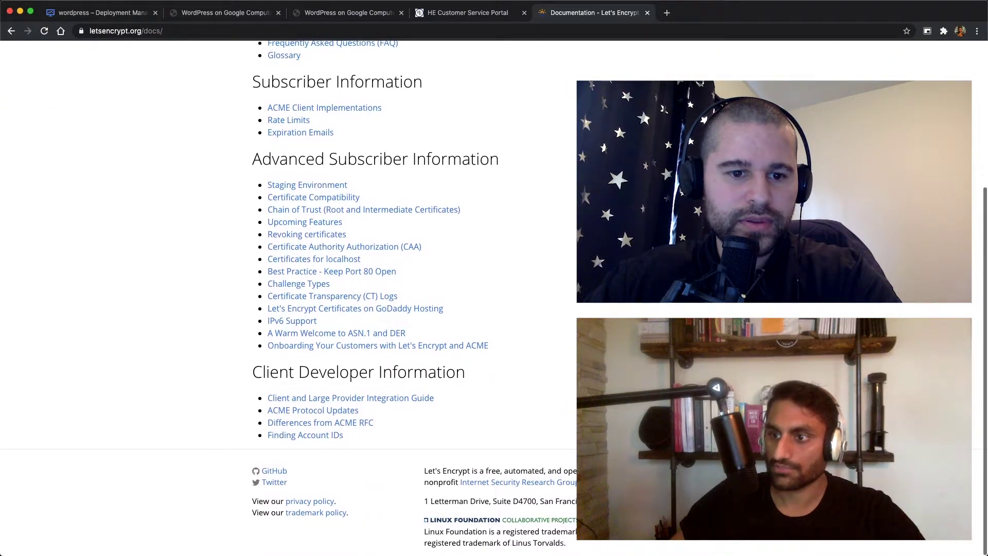
scroll(360, 283, "up", 5)
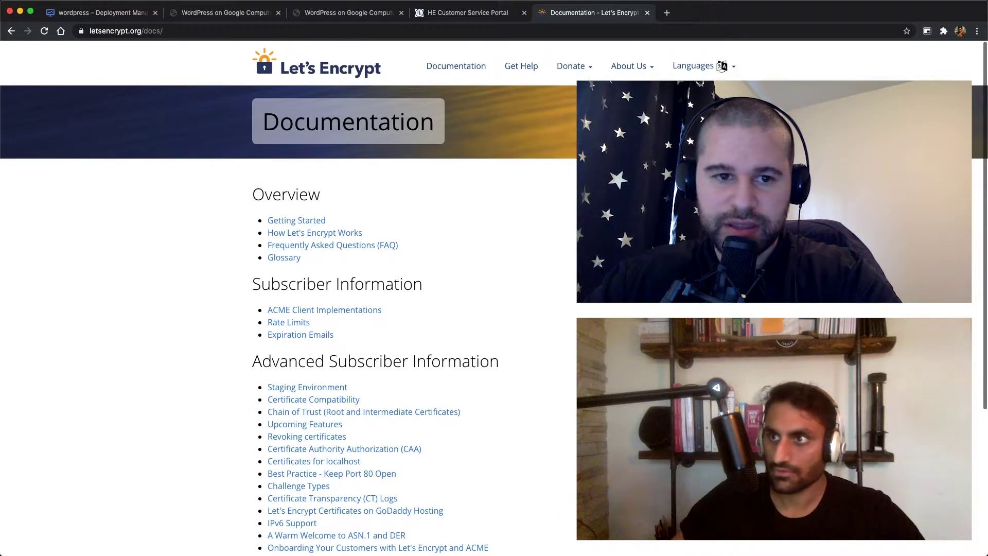
left_click(288, 217)
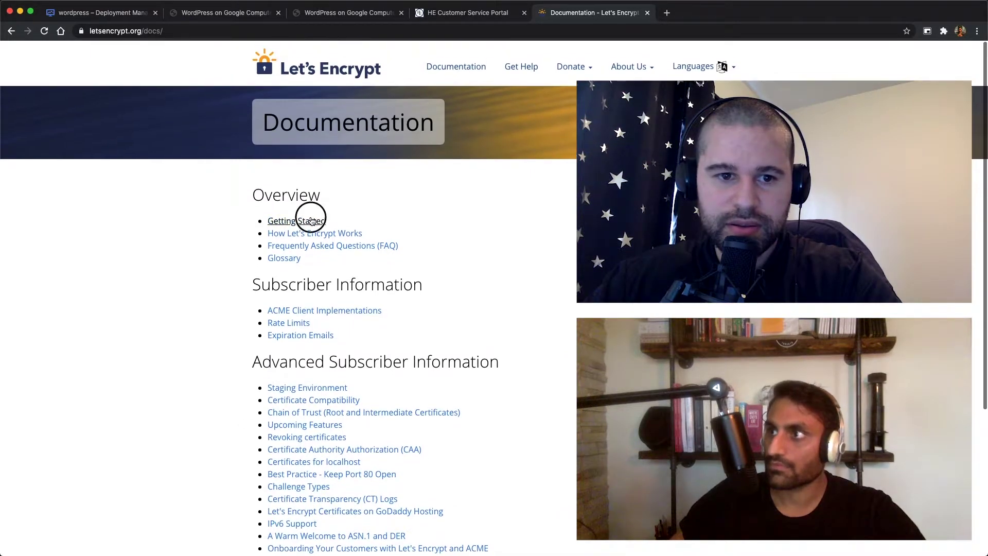
scroll(289, 216, "down", 3)
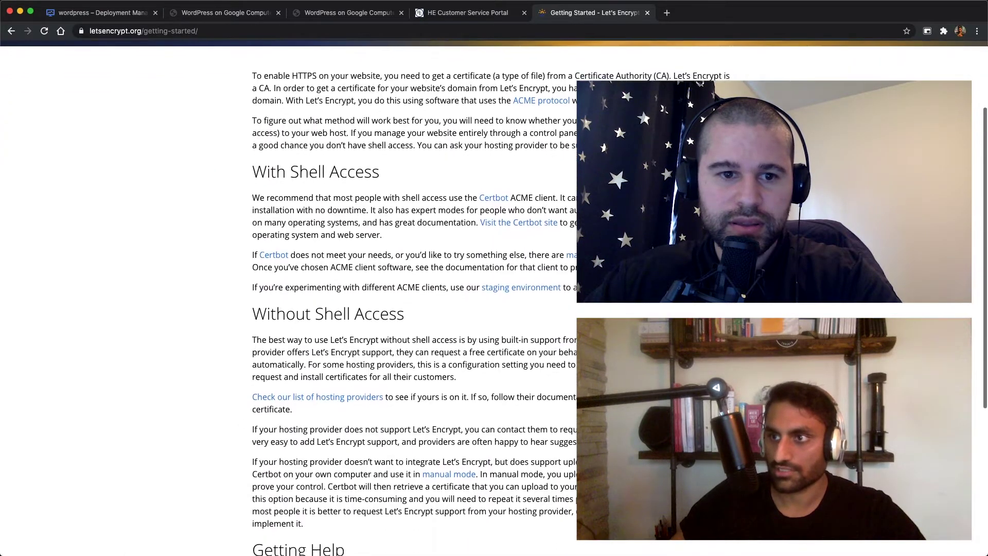
left_click_drag(345, 174, 422, 175)
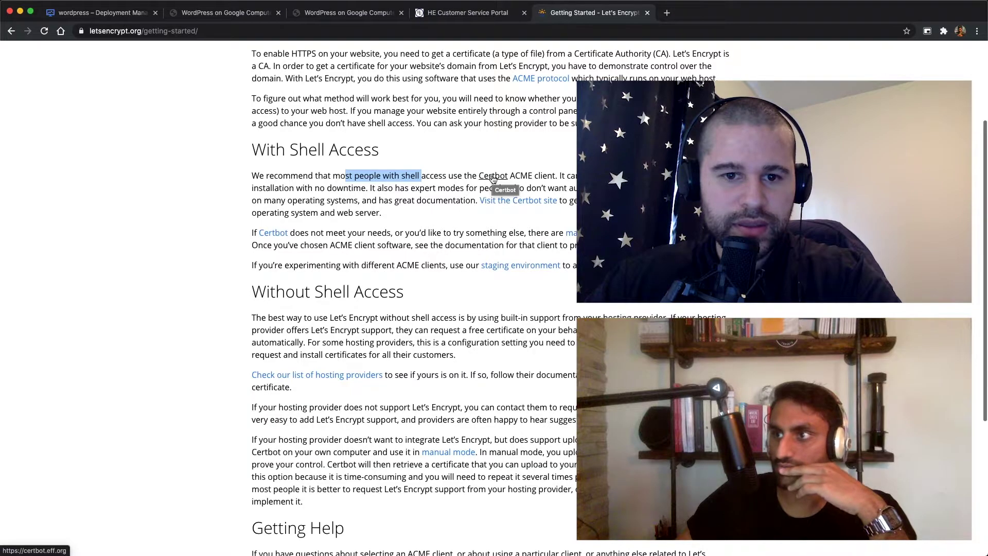
left_click(491, 176)
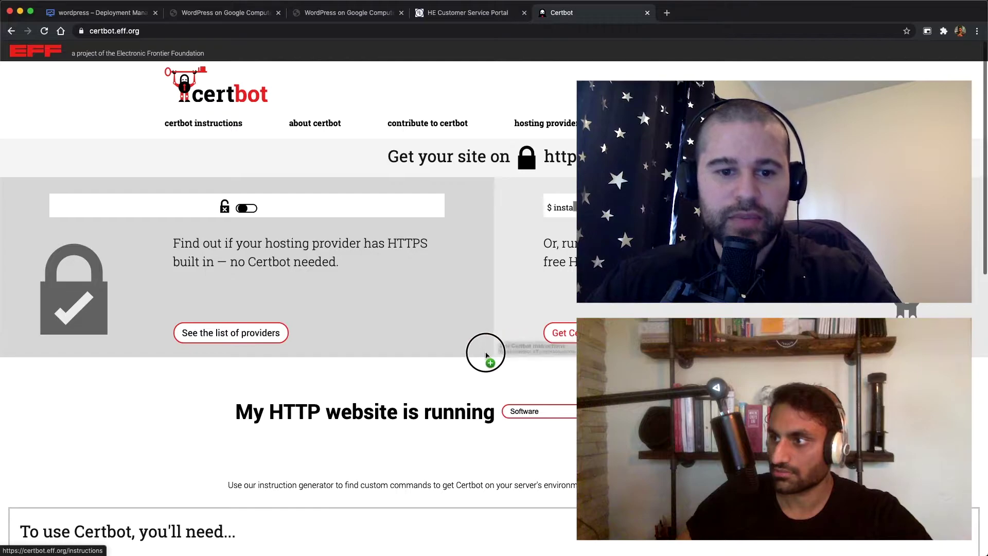
Show Certbot's instructions for Apache on Debian 9 (stretch).
left_click(530, 411)
left_click(527, 421)
left_click(669, 411)
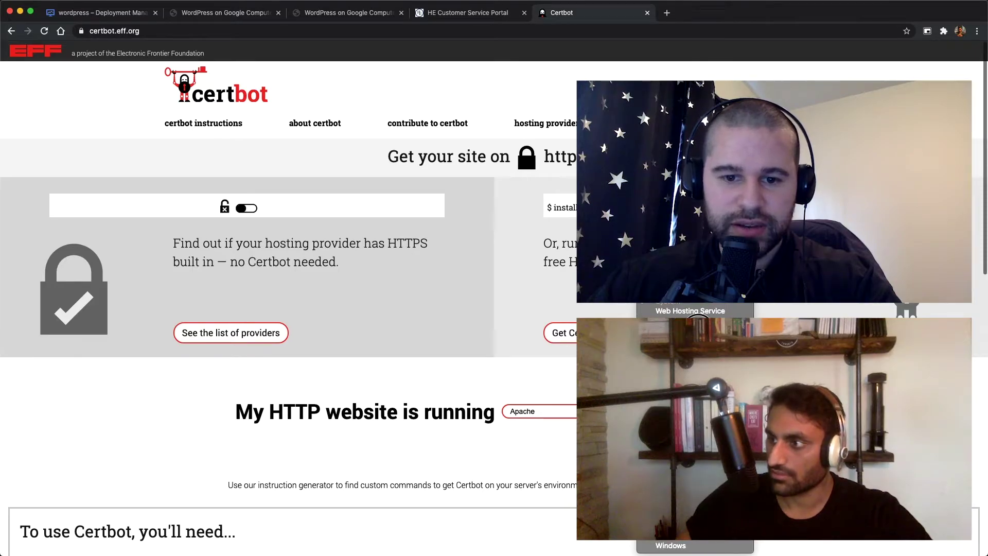
left_click(669, 343)
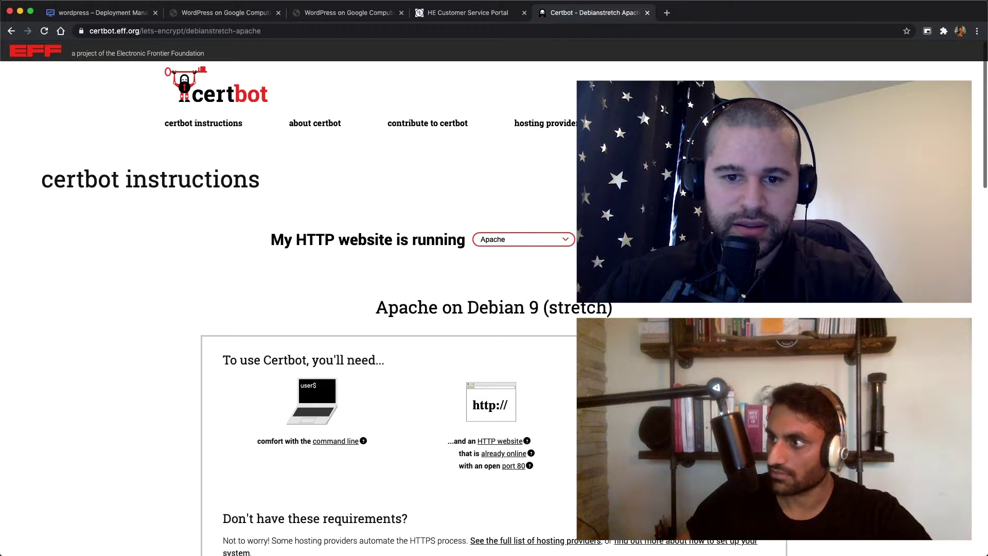
Copy the install command 'sudo apt-get install certbot python-certbot-apache' from step 2.
scroll(486, 395, "down", 6)
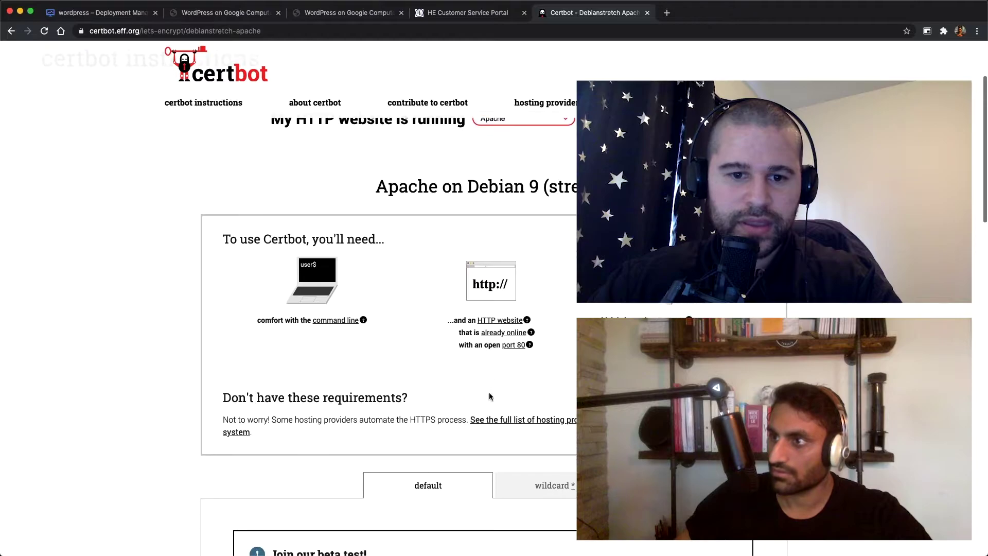
scroll(488, 394, "down", 2)
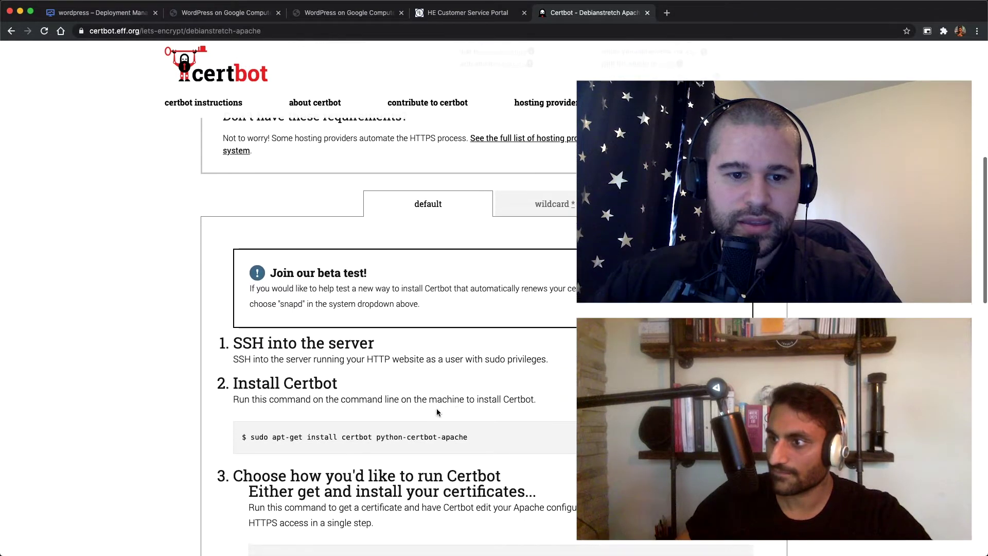
left_click_drag(249, 443, 456, 438)
key("super+c")
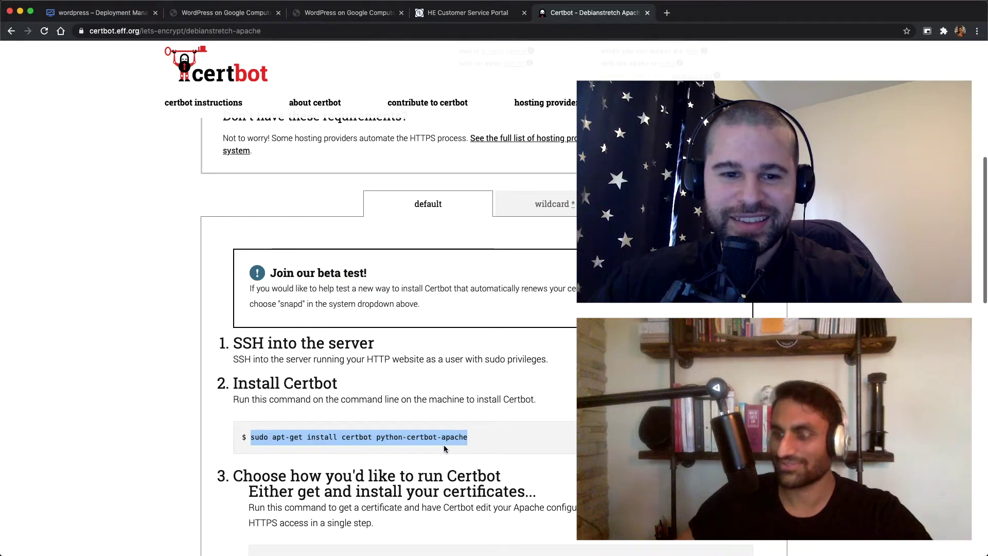
key("ctrl+Up")
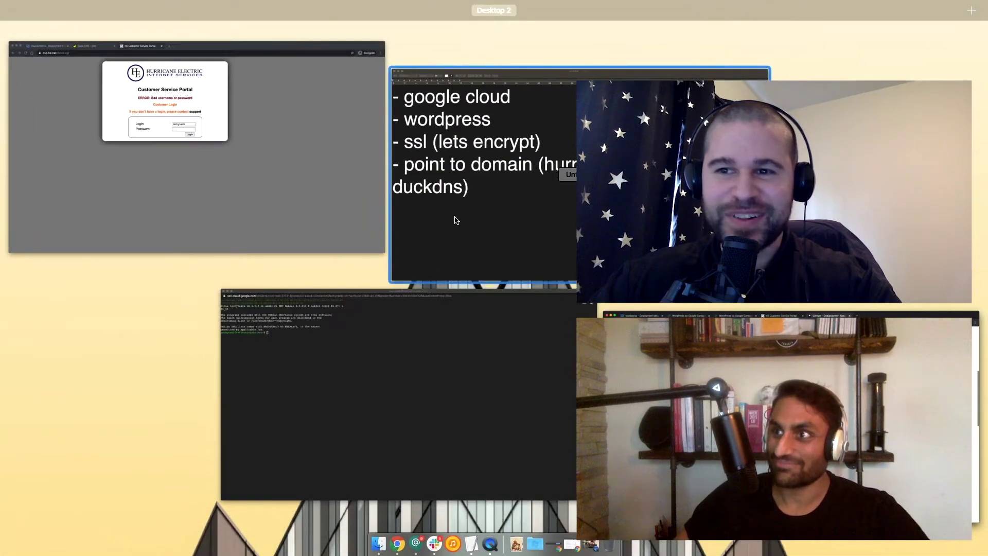
Run the pasted certbot python-certbot-apache install in the SSH terminal, confirming with Y.
left_click(396, 322)
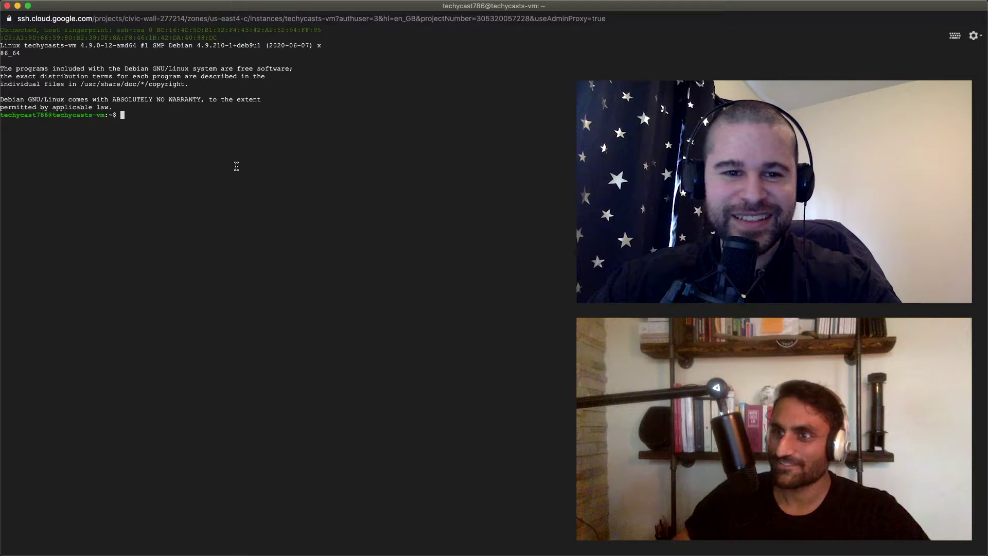
key("super+v")
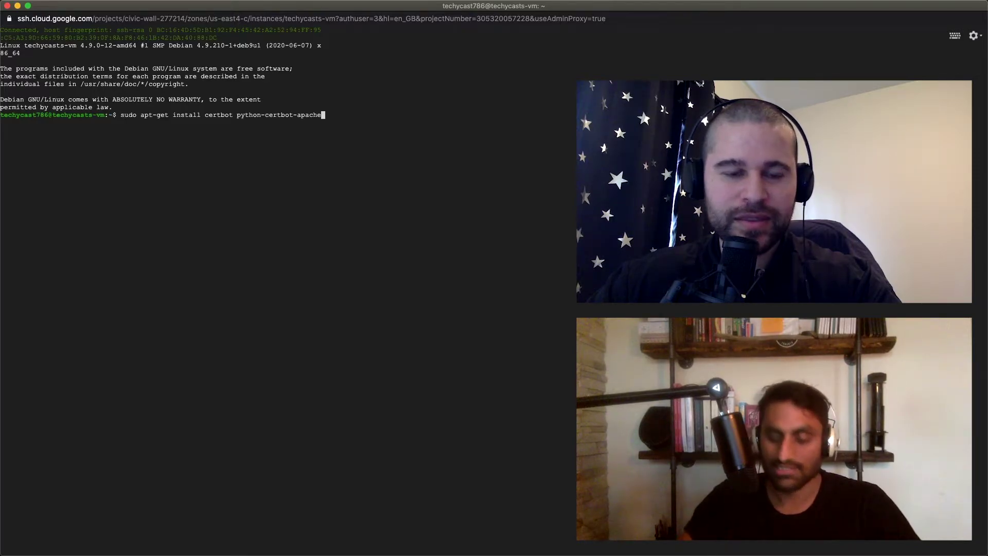
key("Return")
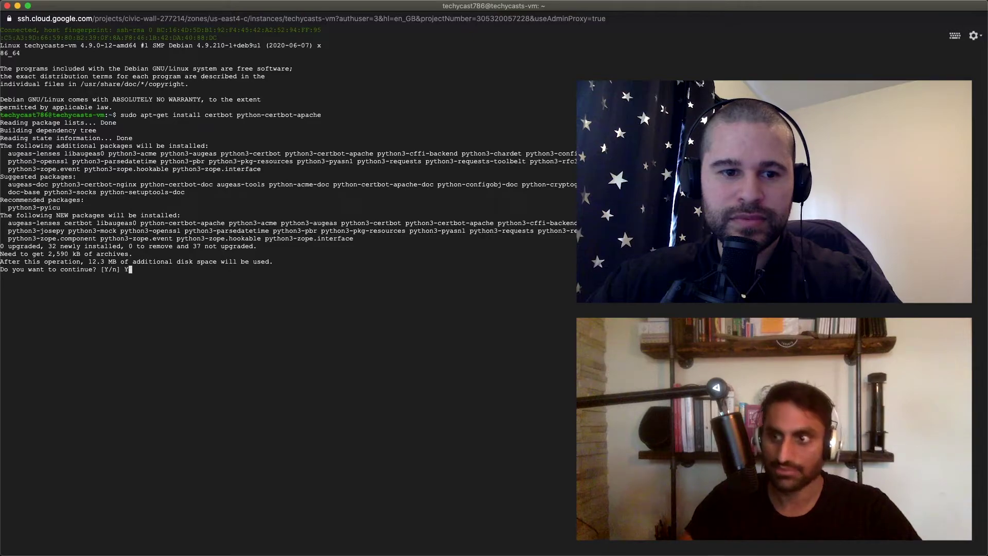
type("Y")
key("Return")
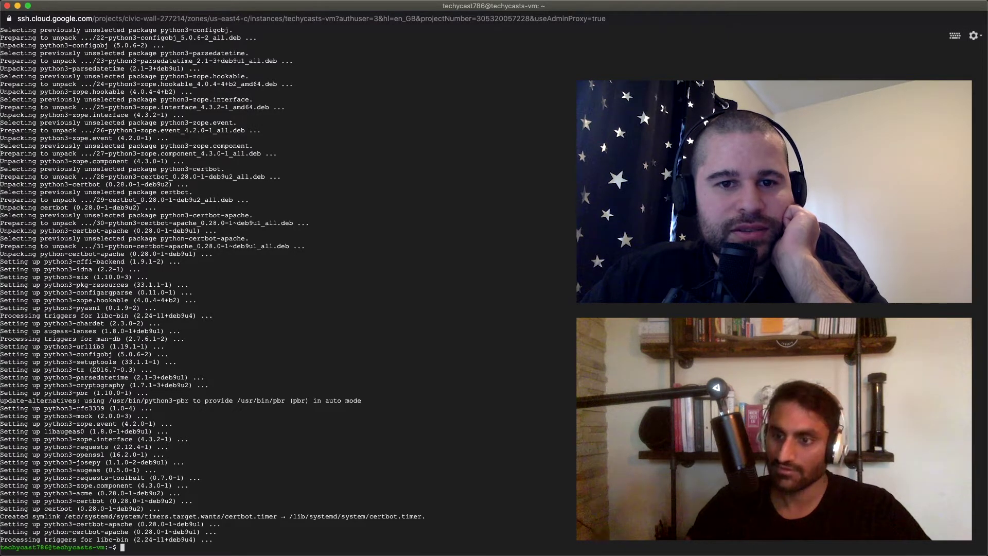
key("ctrl+Up")
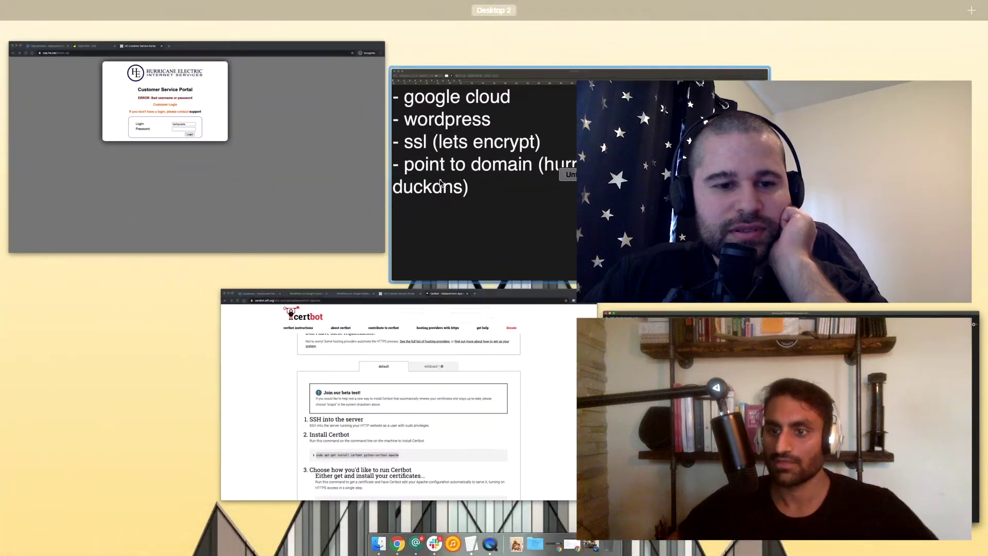
Copy 'sudo certbot --apache' from the Certbot page and run it in the VM terminal.
left_click(428, 363)
scroll(460, 304, "down", 3)
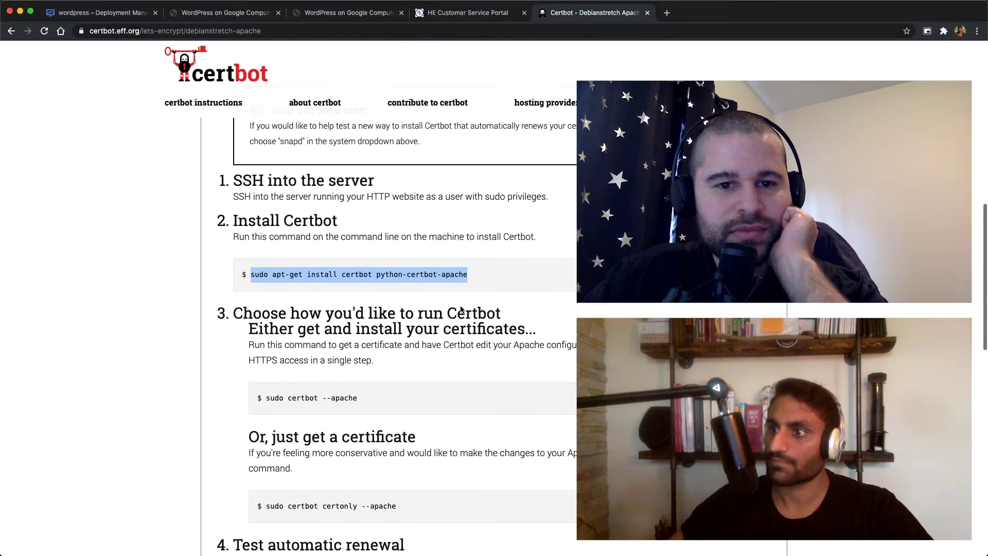
scroll(461, 309, "down", 1)
left_click_drag(265, 377, 364, 385)
key("super+c")
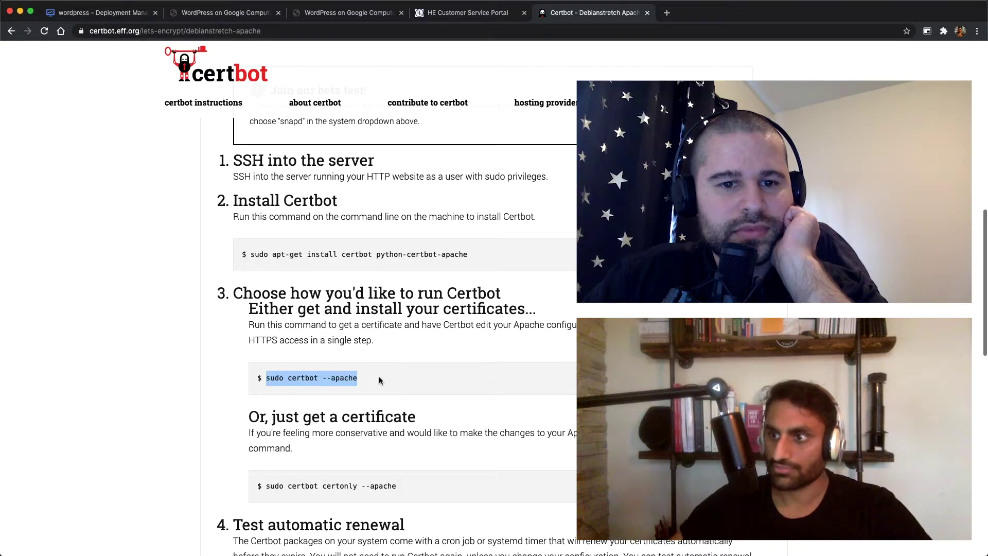
key("ctrl+Up")
left_click(419, 326)
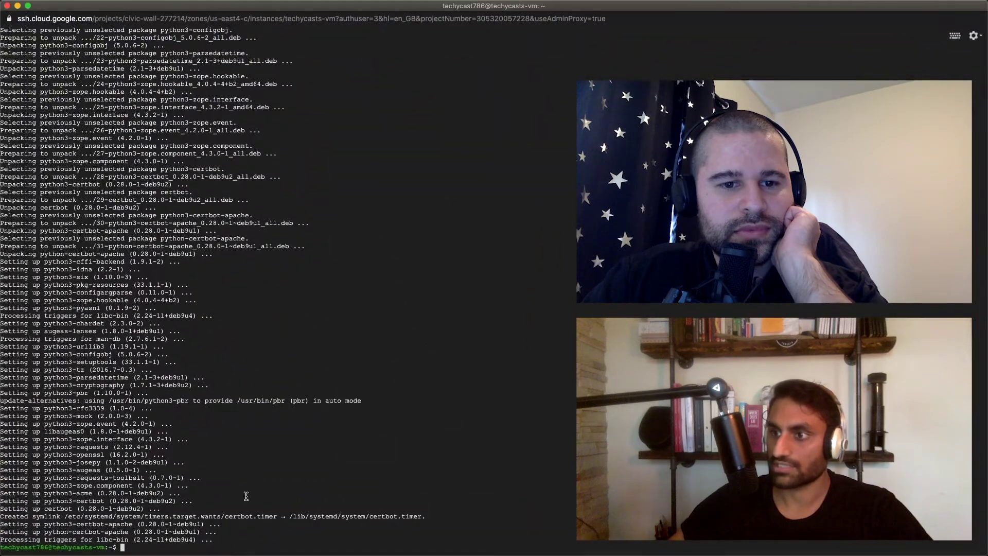
key("super+v")
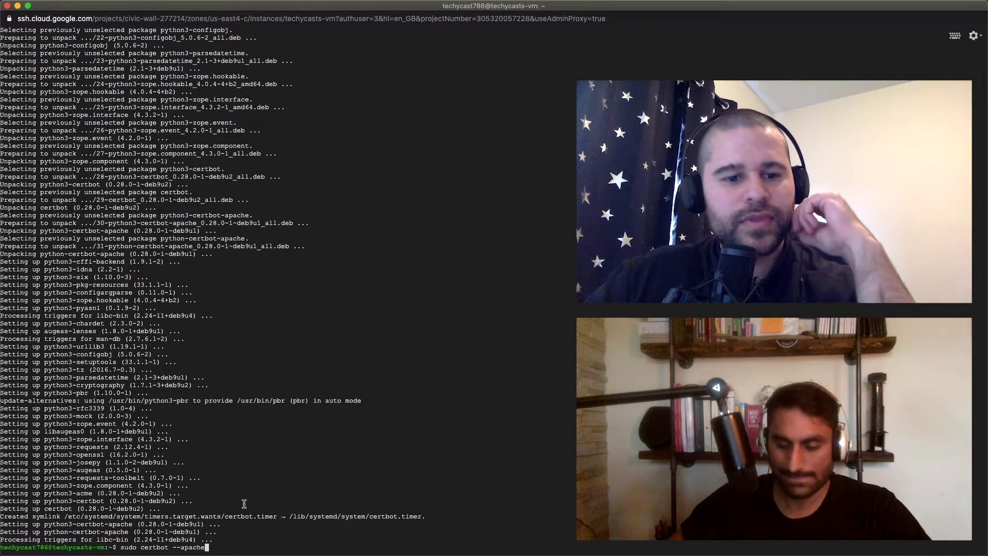
key("Return")
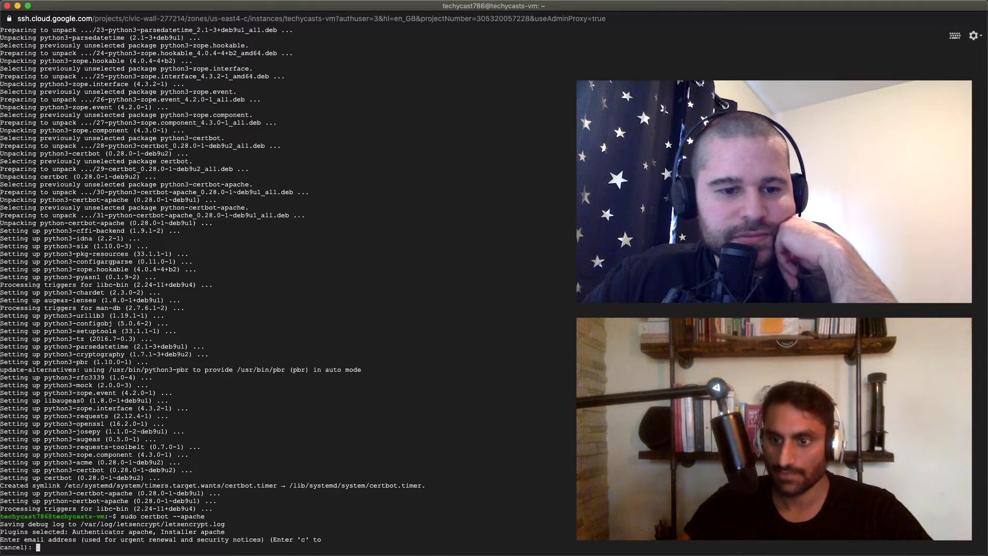
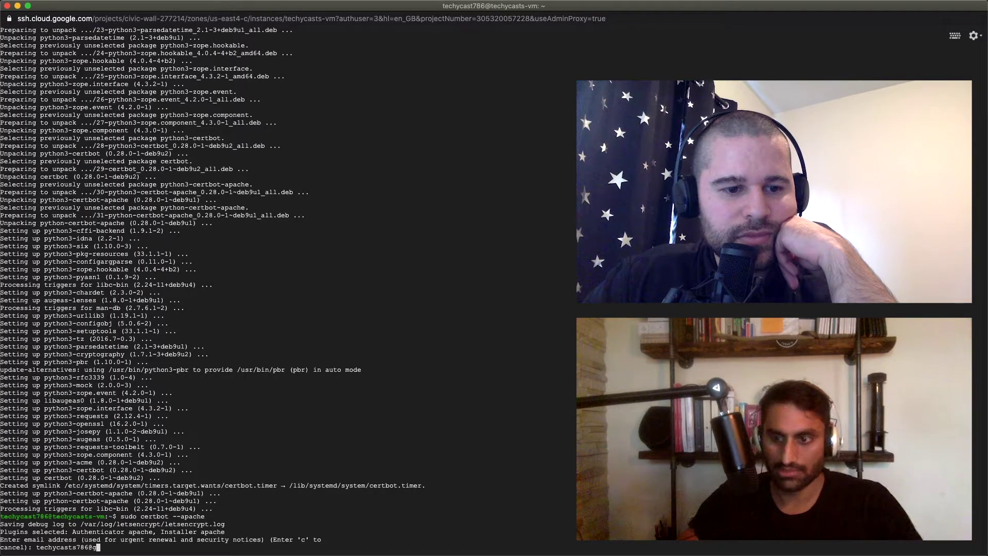
Enter the contact e-mail, agree to terms, decline sharing, and certify techycasts.duckdns.org with HTTPS redirect.
key("Return")
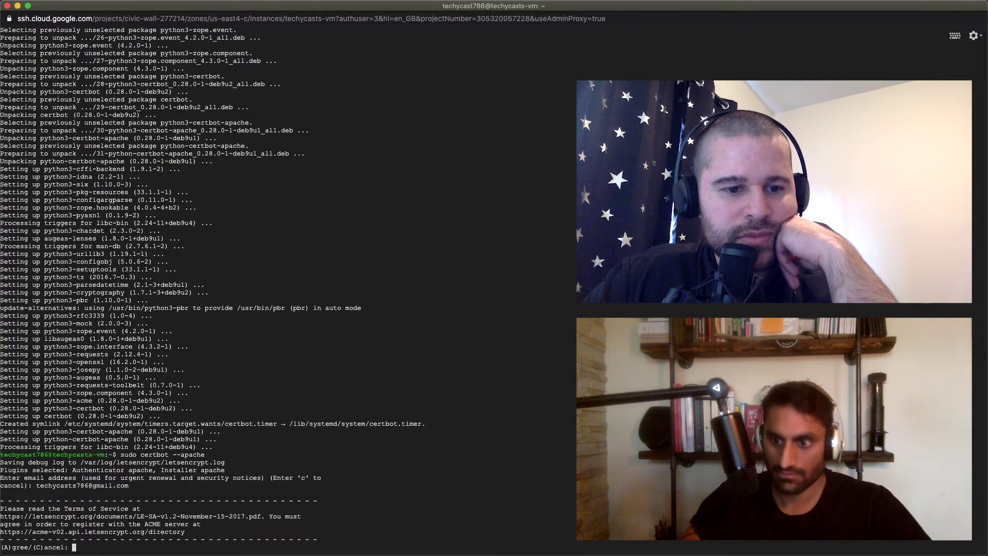
type("A")
key("Return")
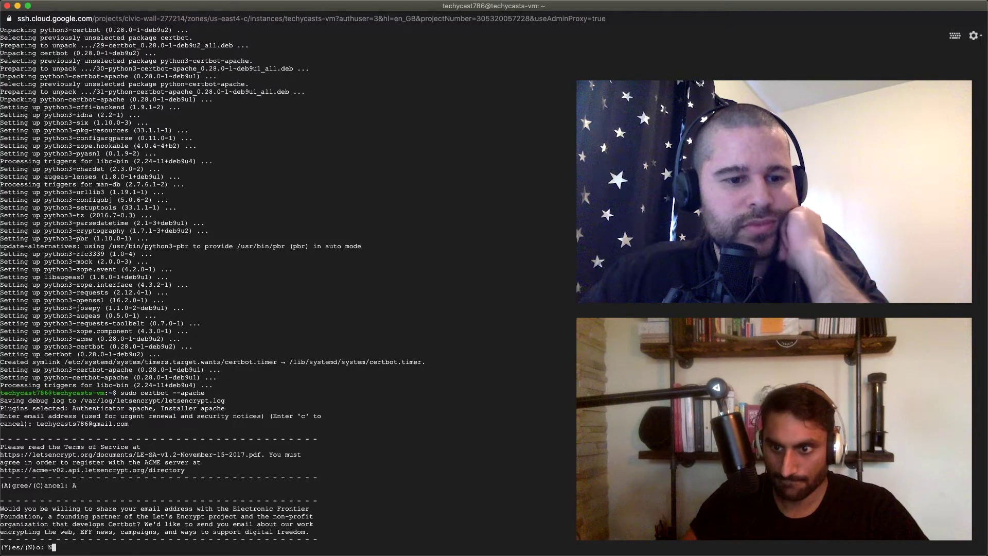
key("Return")
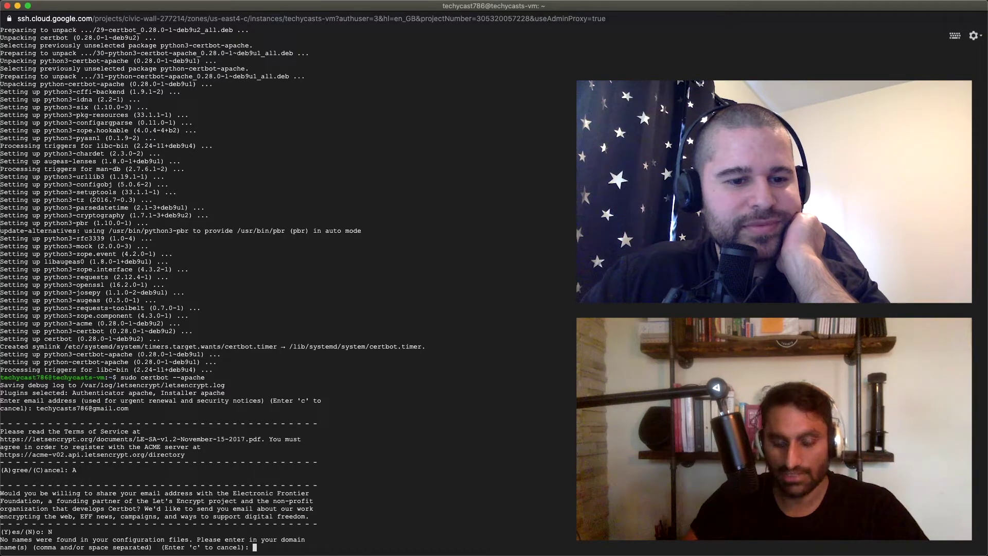
type("techycasts")
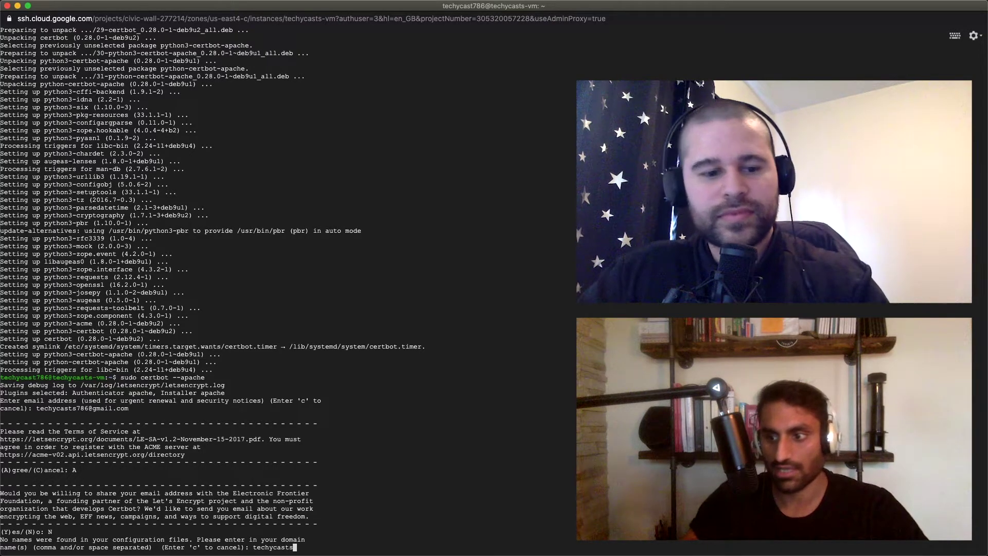
type(".duckdns.org")
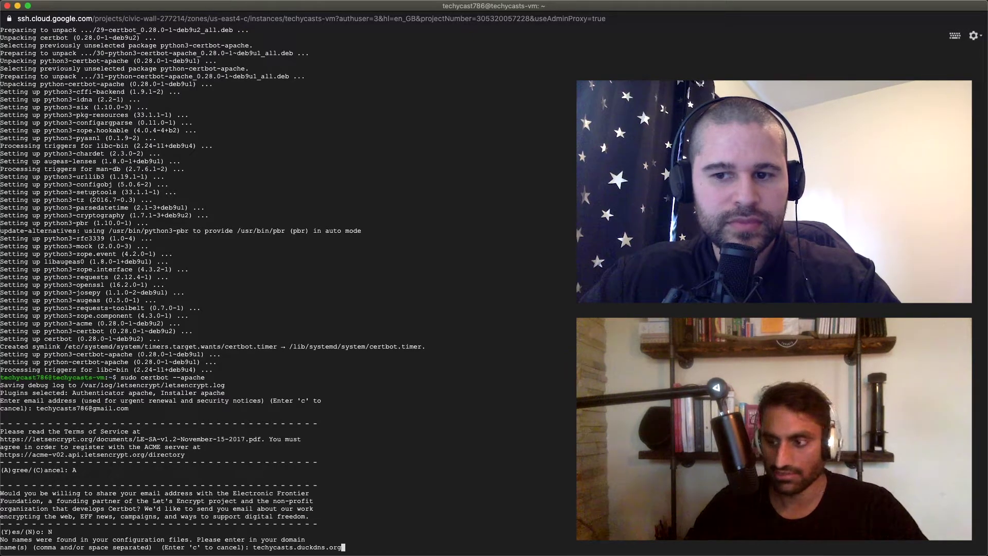
key("Return")
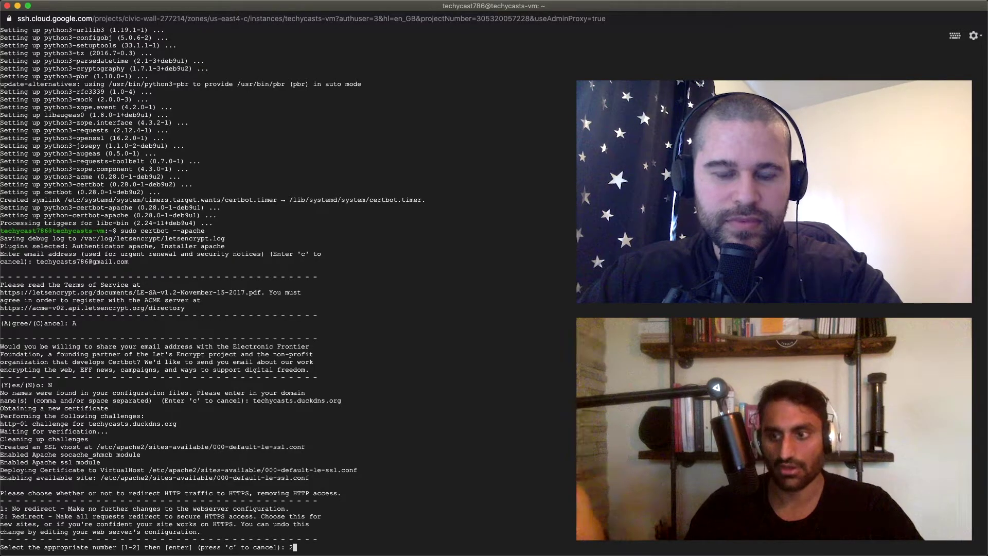
key("Return")
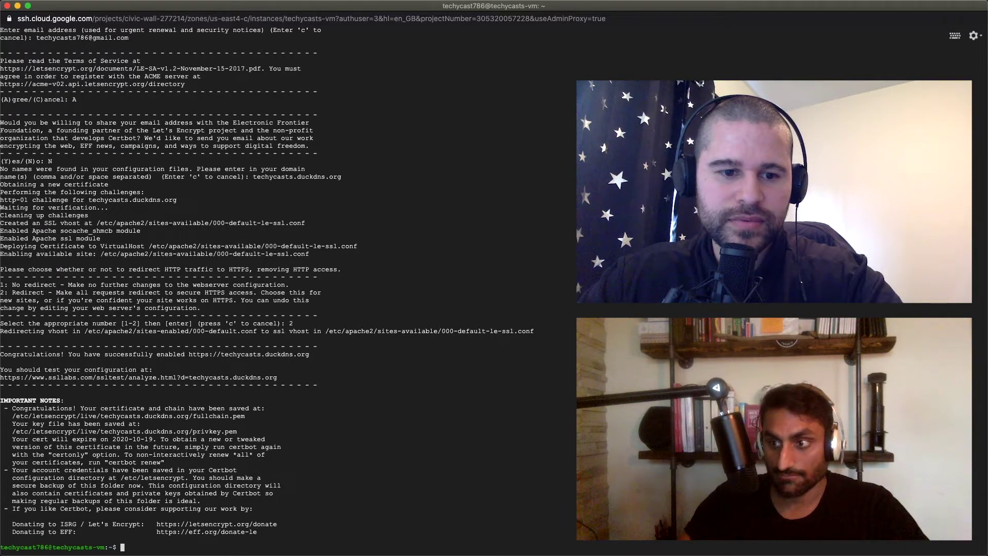
Copy the 'sudo certbot renew --dry-run' command from the Certbot page.
key("ctrl+Up")
left_click(344, 401)
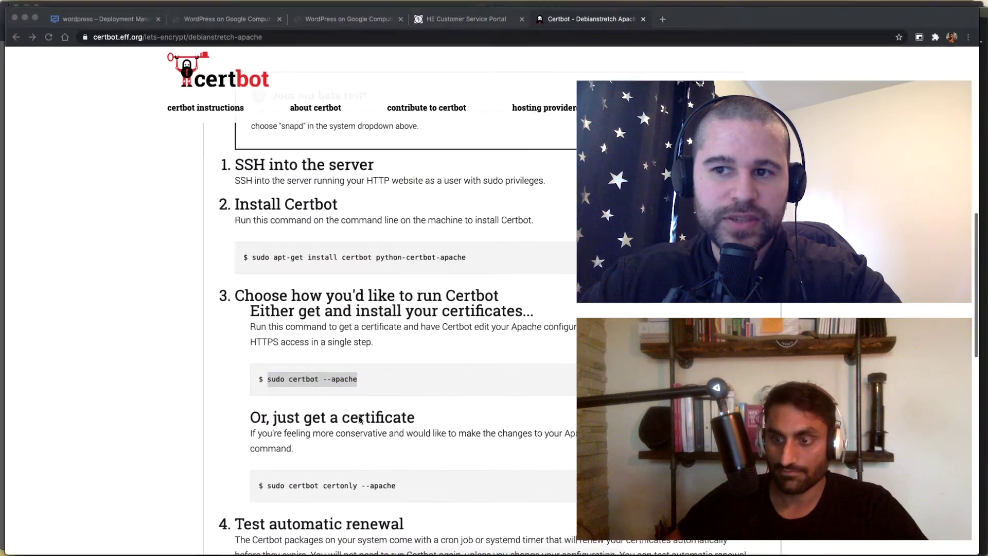
scroll(344, 401, "down", 3)
left_click(266, 391)
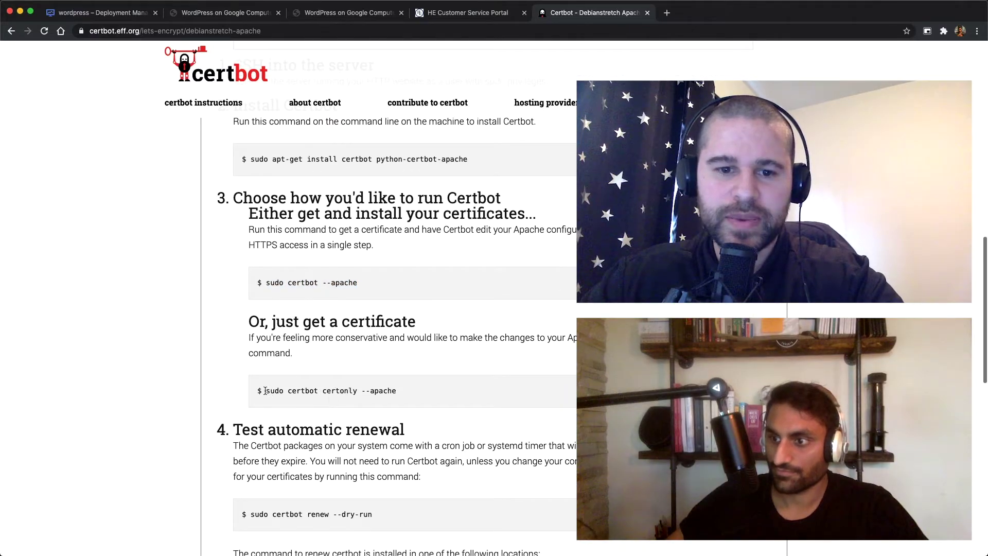
scroll(262, 393, "down", 1)
left_click_drag(335, 365, 425, 382)
scroll(412, 391, "down", 3)
left_click(270, 419)
left_click_drag(251, 420, 378, 418)
key("super+c")
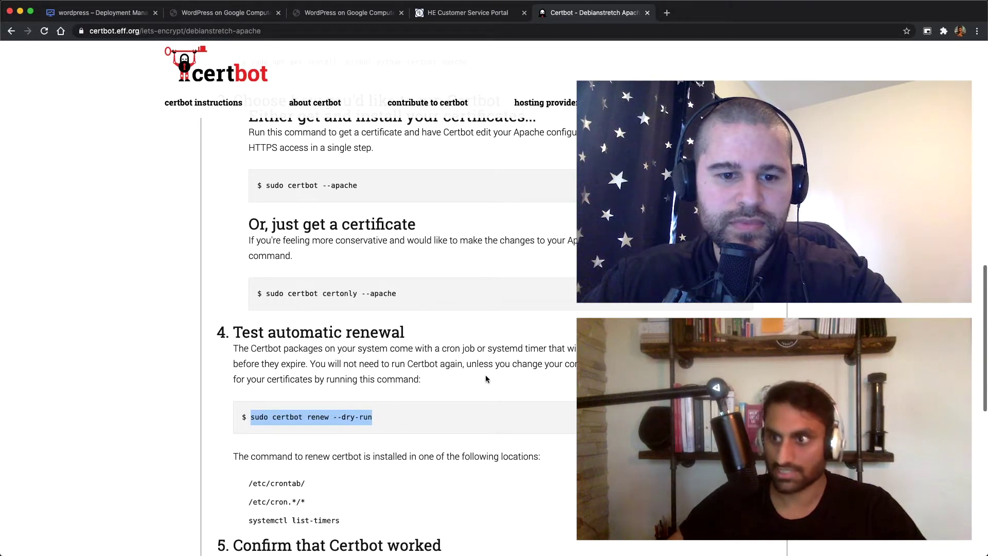
Run the certbot renewal dry run in the VM's SSH terminal.
key("ctrl+Up")
left_click(445, 386)
key("super+v")
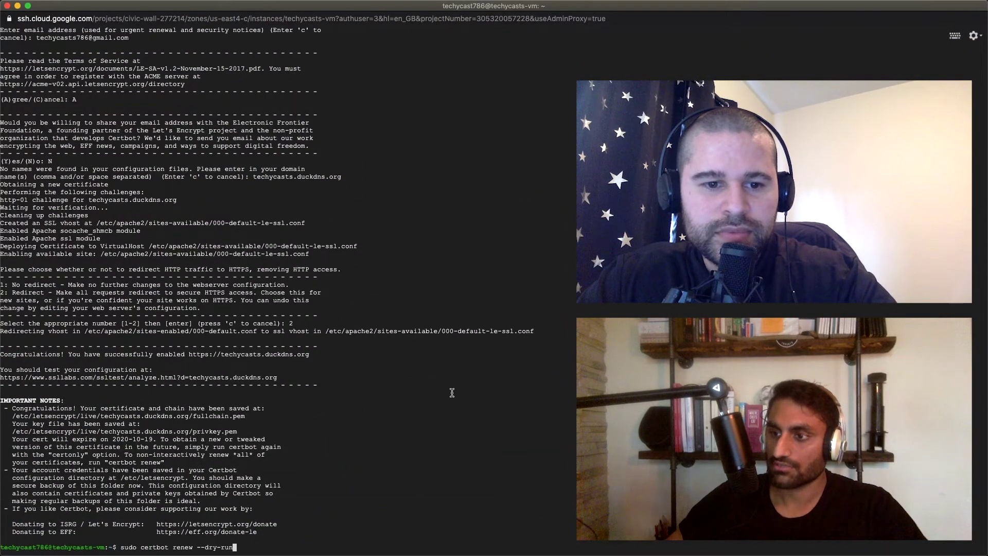
key("Return")
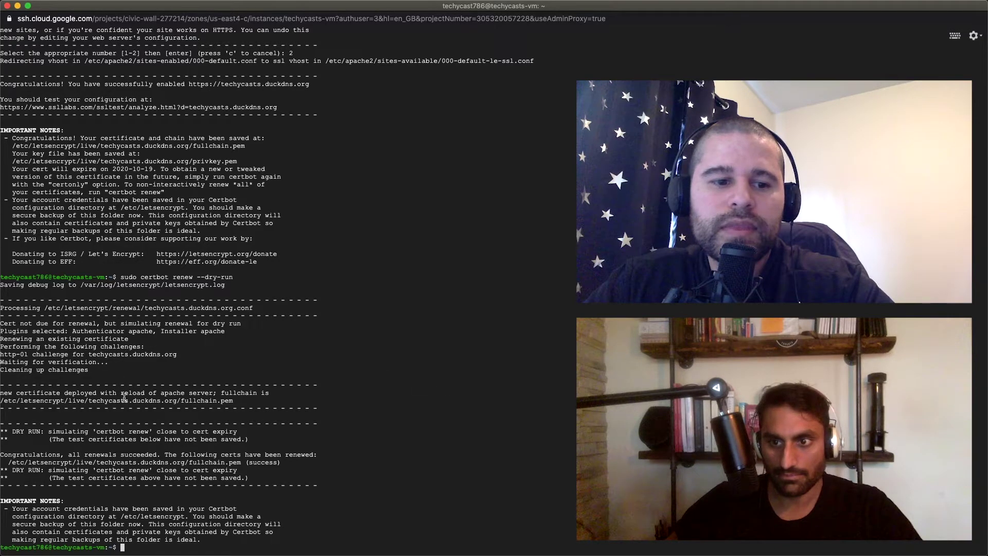
key("super+Tab")
key("super+Tab")
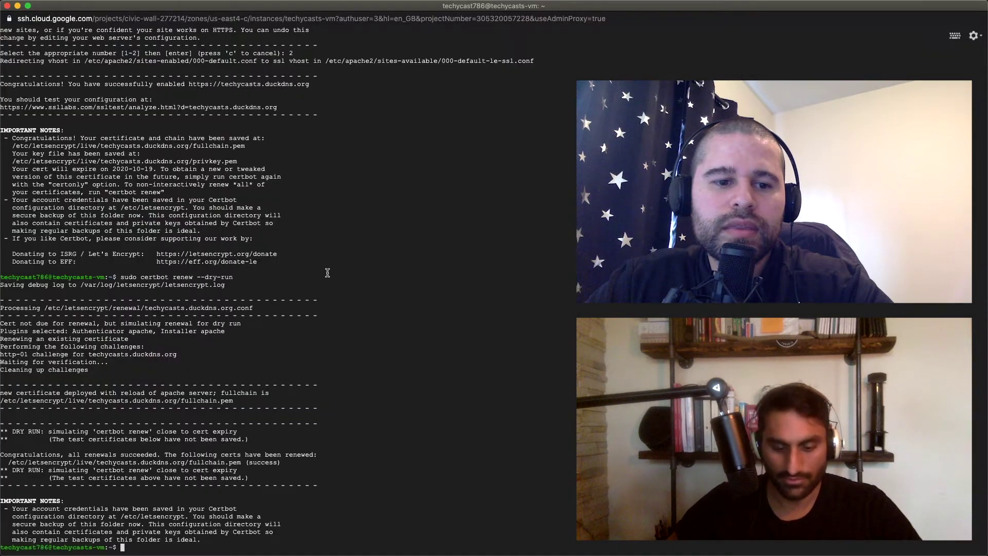
Reload the WordPress site at techycasts.duckdns.org so it loads over HTTPS.
key("ctrl+Up")
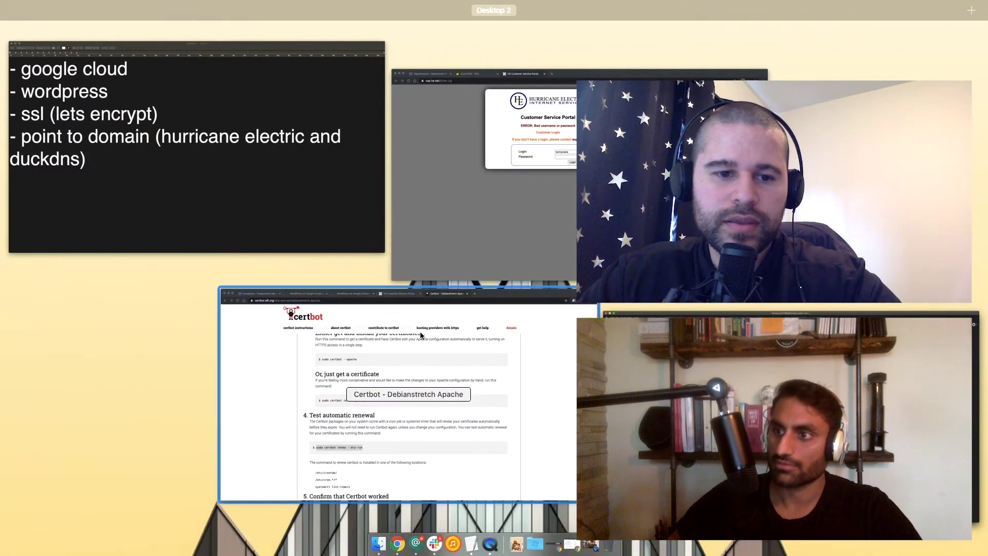
left_click(239, 354)
scroll(239, 354, "down", 3)
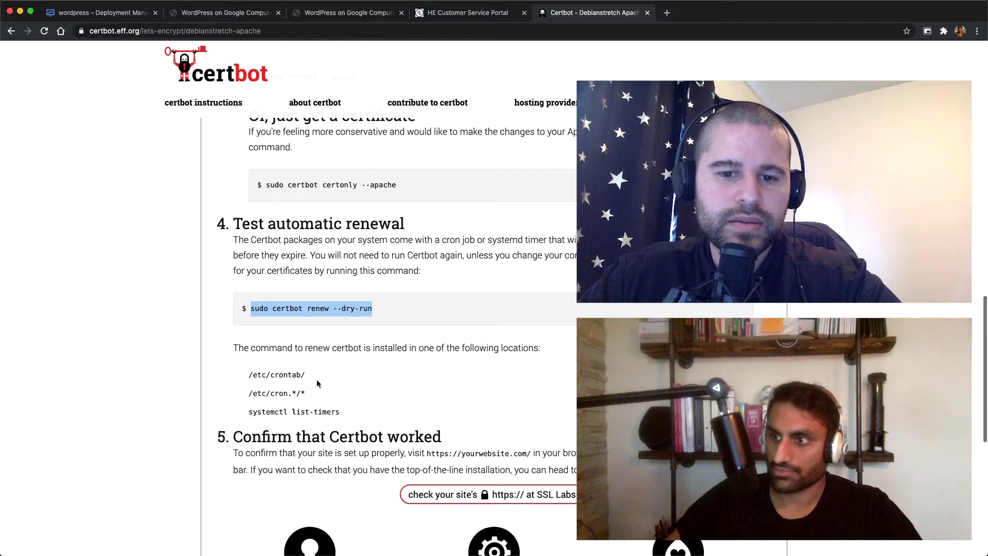
scroll(328, 383, "down", 5)
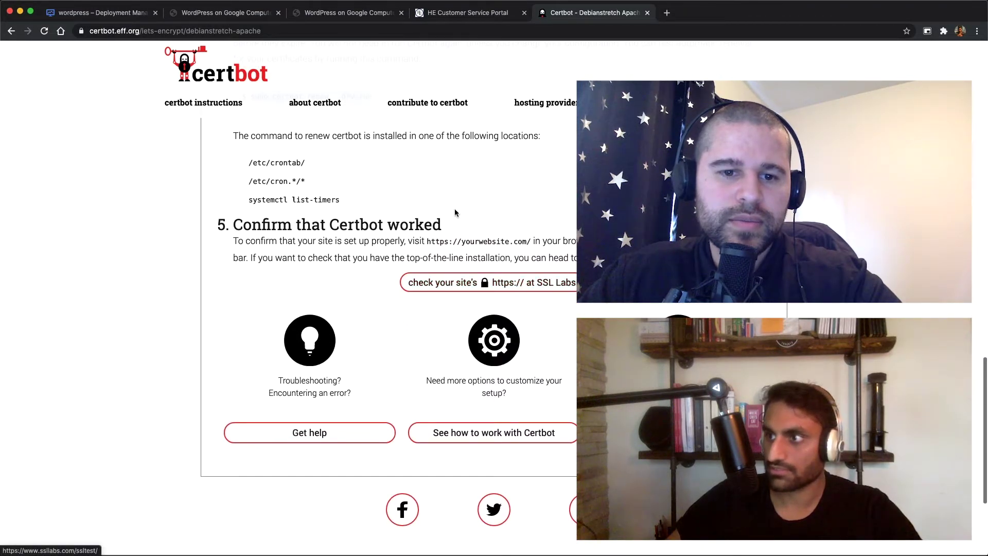
left_click(329, 12)
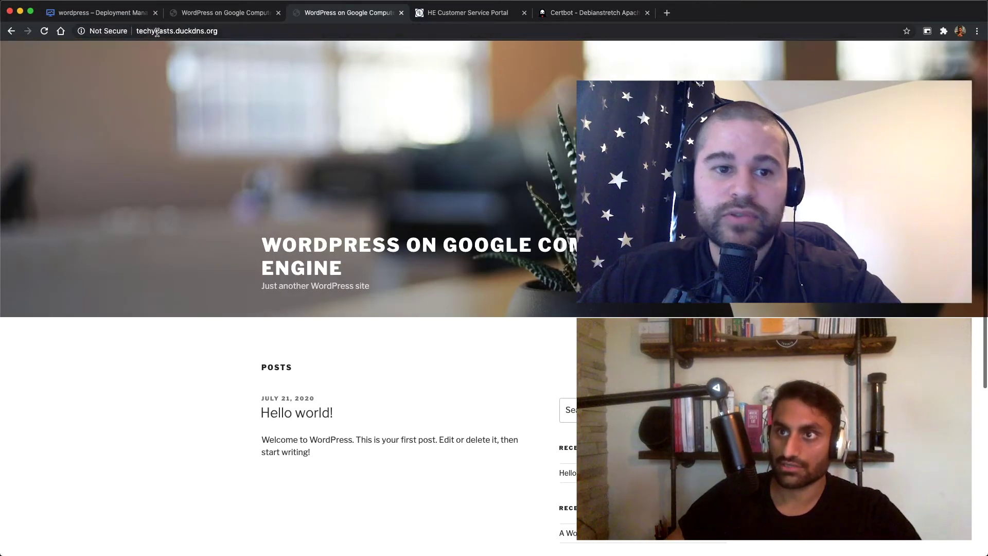
left_click(156, 31)
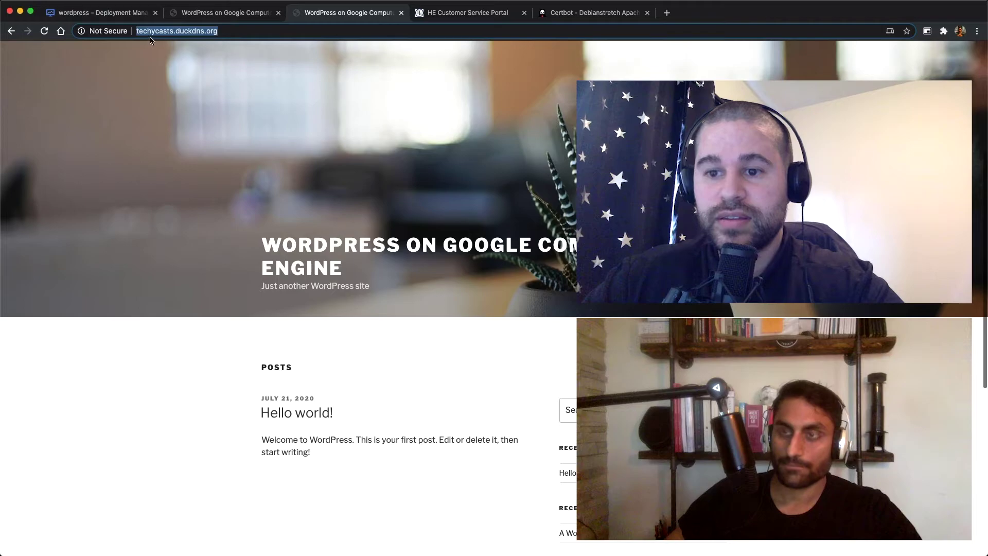
left_click(91, 32)
left_click(94, 32)
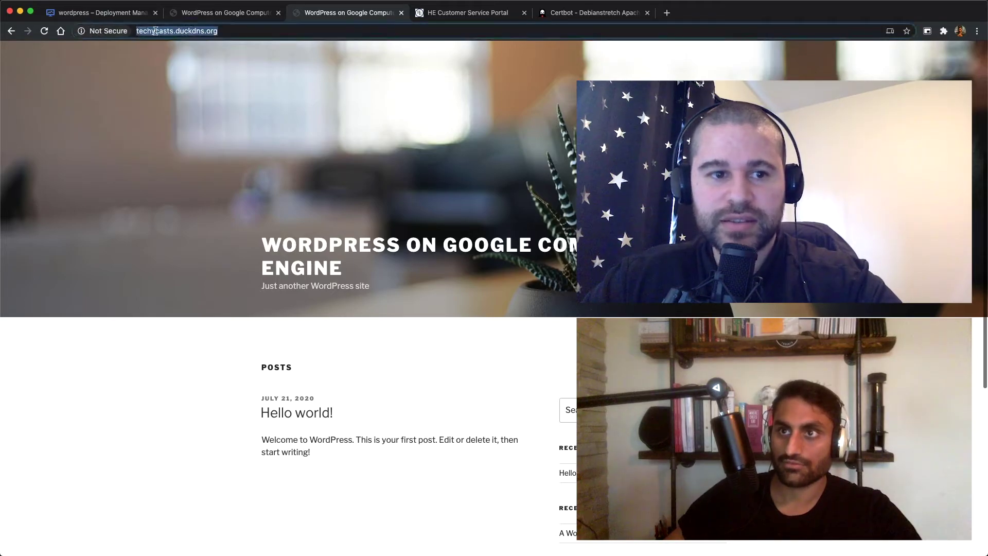
left_click(44, 32)
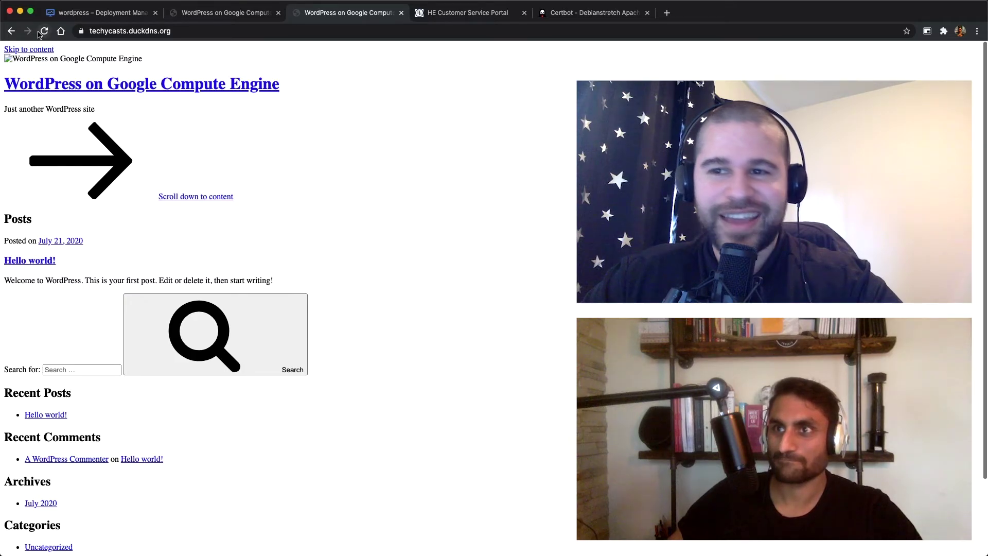
left_click(44, 32)
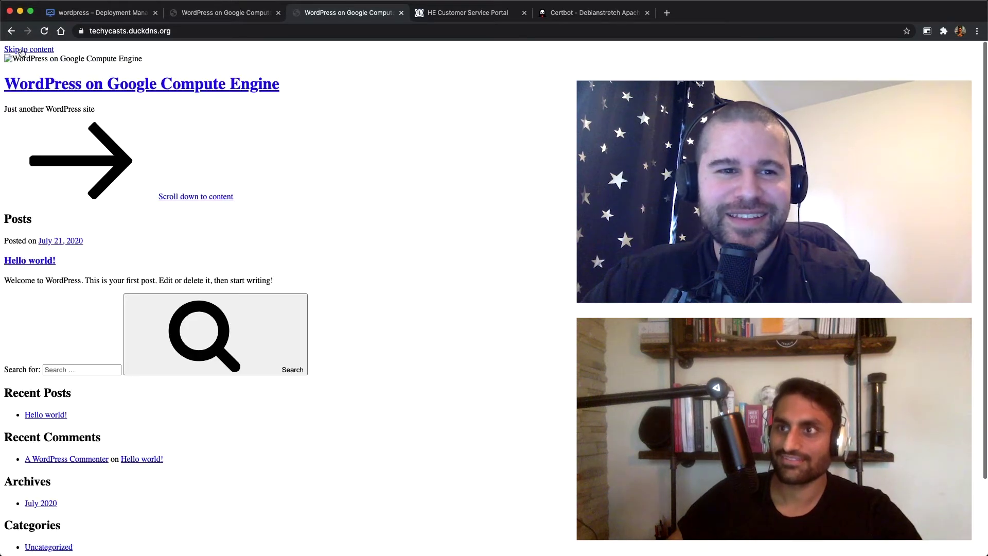
Follow the site's Log in link to the insecure 34.86.52.219 page, then go back.
left_click(23, 50)
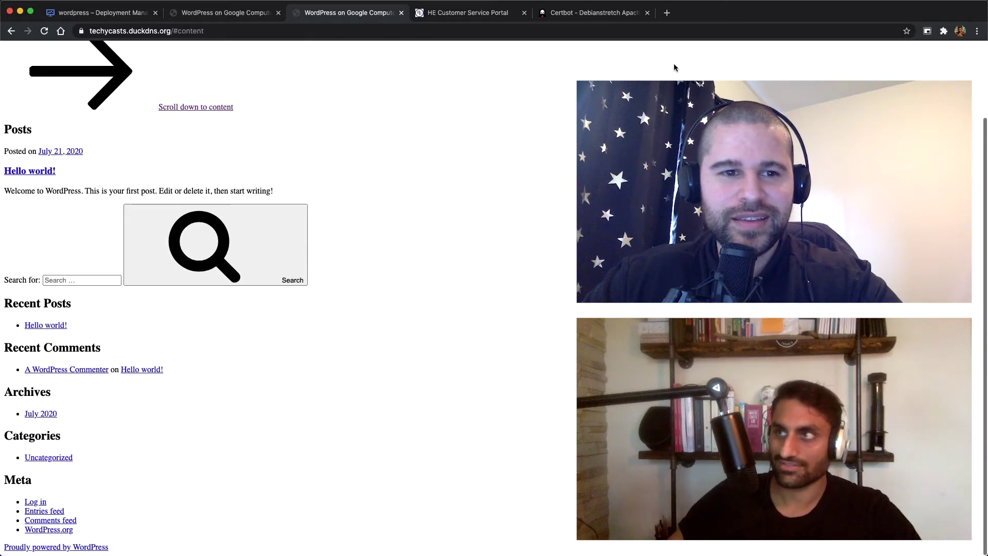
left_click(36, 502)
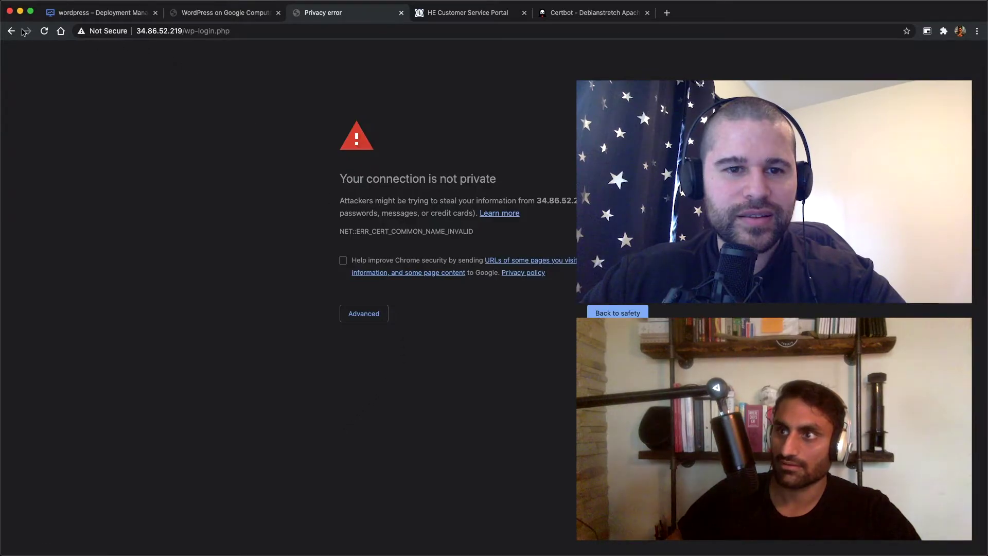
left_click(9, 32)
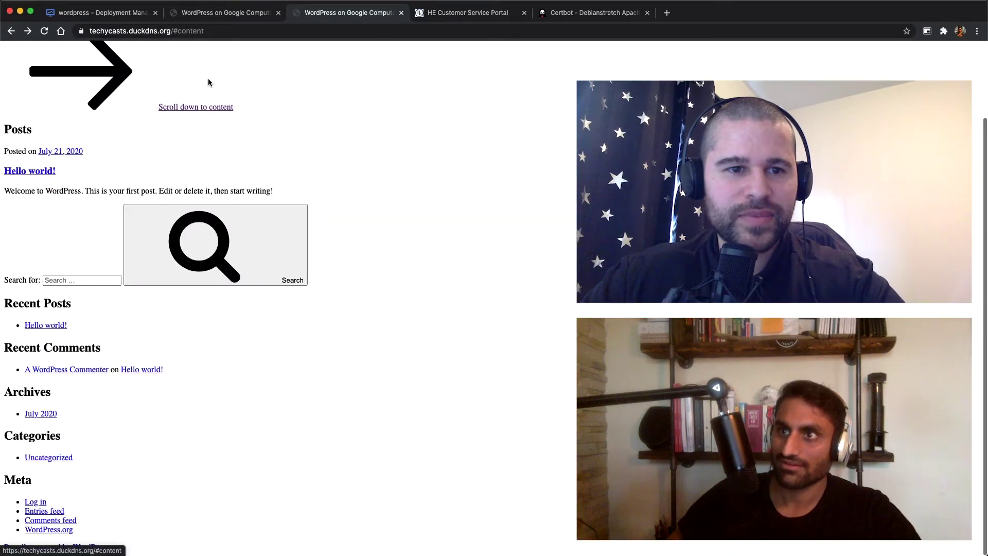
left_click(192, 33)
key("Right")
left_click(193, 32)
left_click(102, 30)
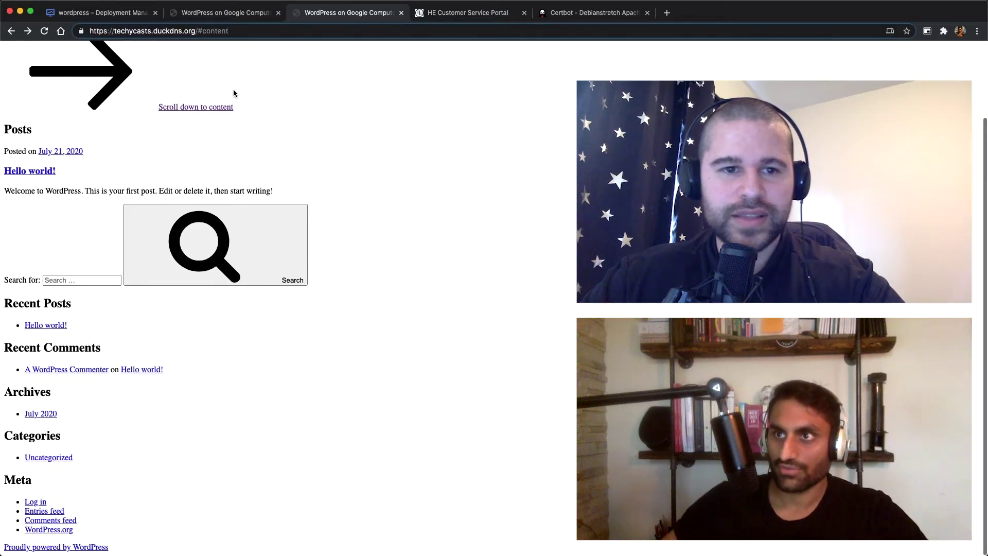
key("BackSpace")
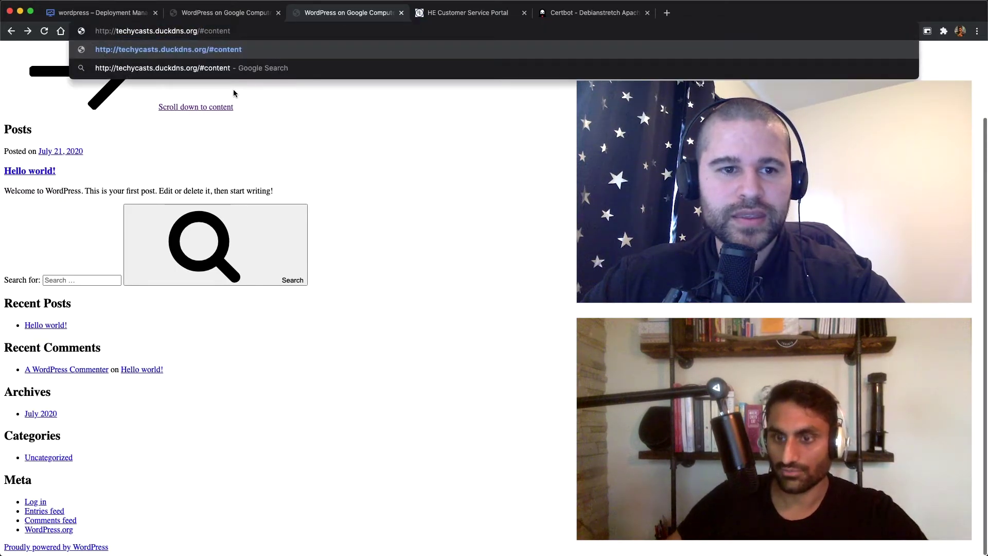
key("BackSpace")
key("BackSpace")
key("BackSpace")
key("BackSpace")
key("BackSpace")
key("BackSpace")
key("BackSpace")
key("BackSpace")
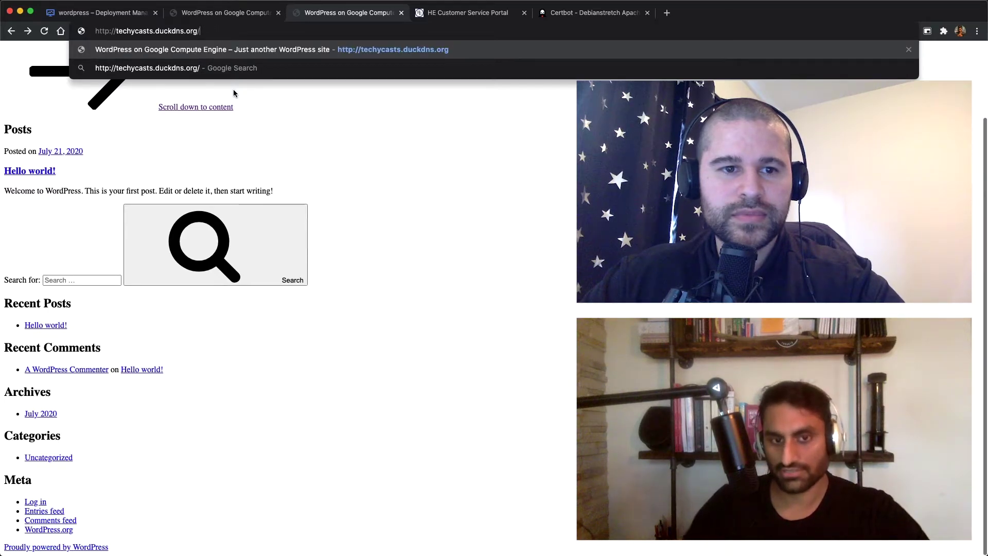
type("wp-admin")
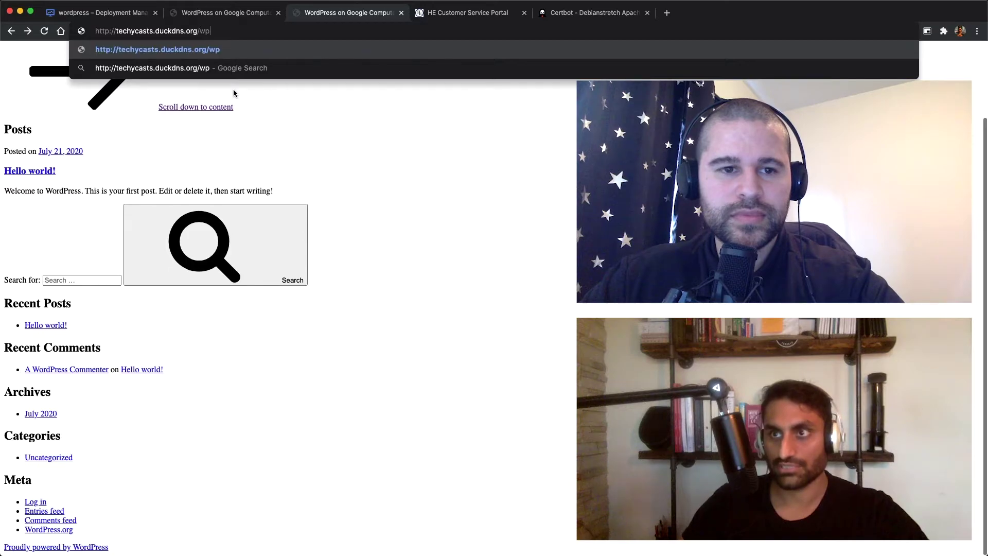
key("Return")
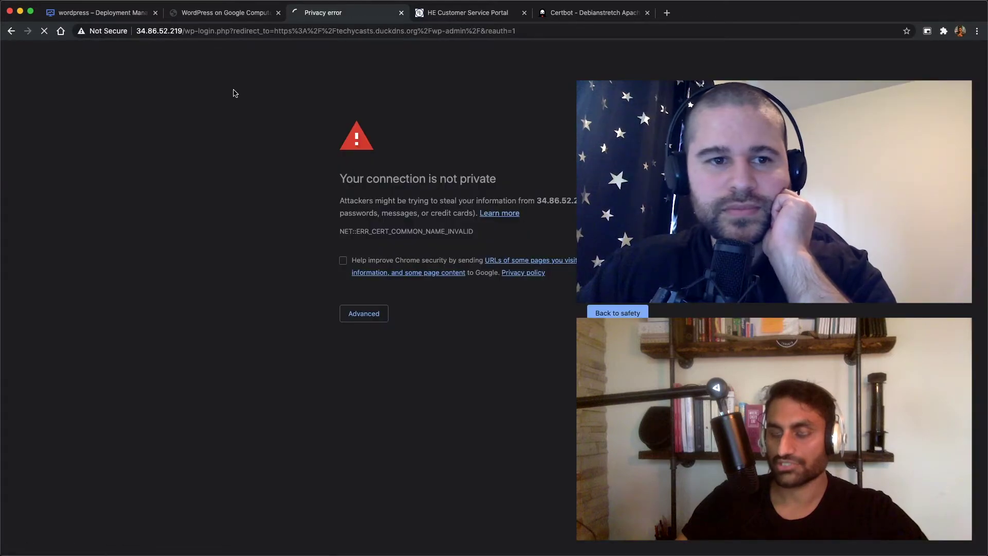
Proceed past the certificate warning to the 34.86.52.219 admin login form.
left_click(240, 31)
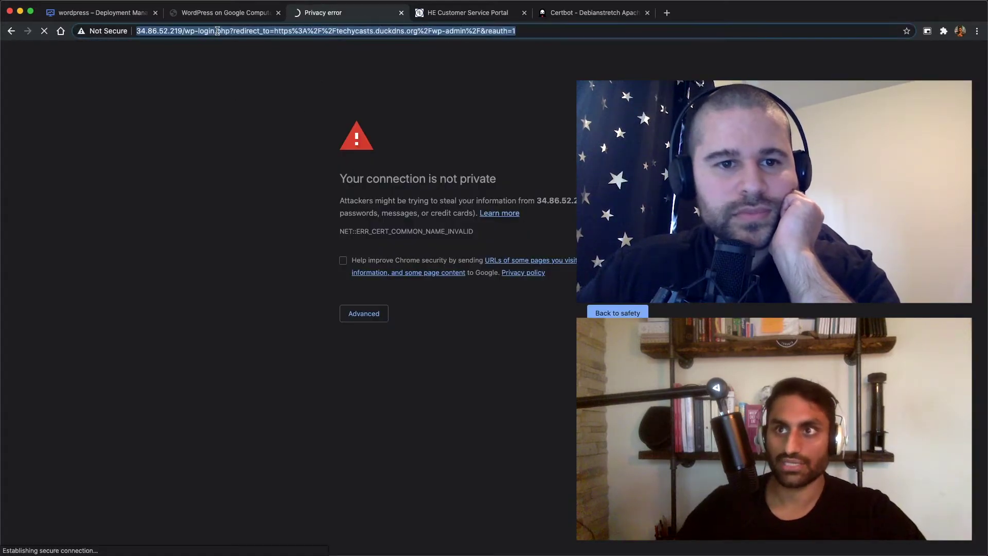
left_click(240, 30)
left_click_drag(254, 31, 410, 121)
key("BackSpace")
key("Escape")
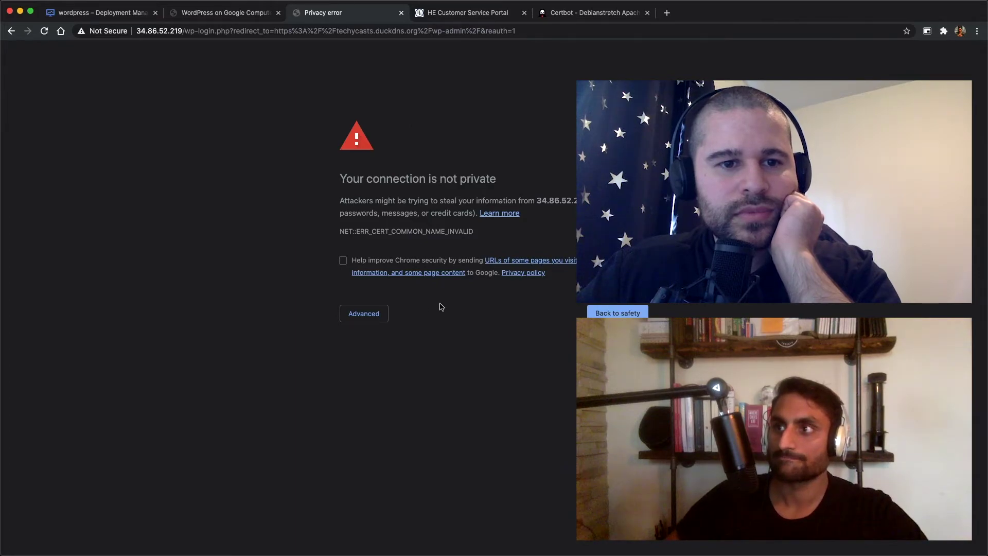
left_click(367, 314)
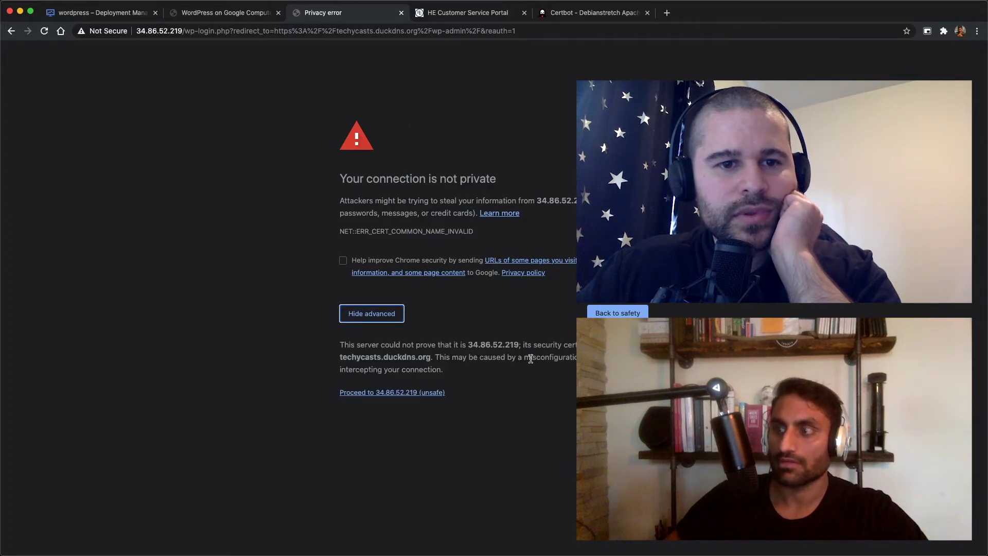
left_click(426, 392)
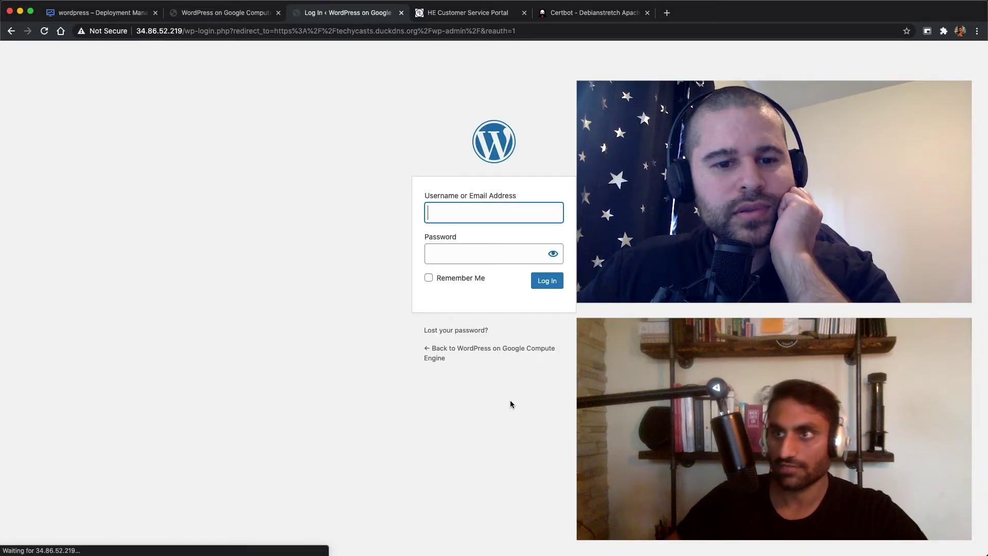
left_click(195, 13)
left_click(147, 13)
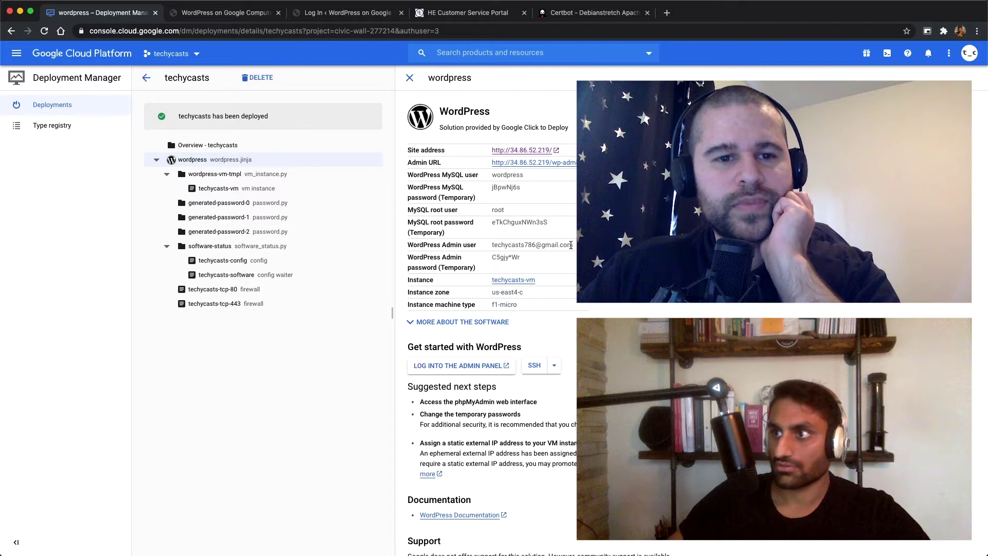
Highlight the WordPress Admin password (Temporary) value in the deployment details.
left_click_drag(522, 257, 487, 258)
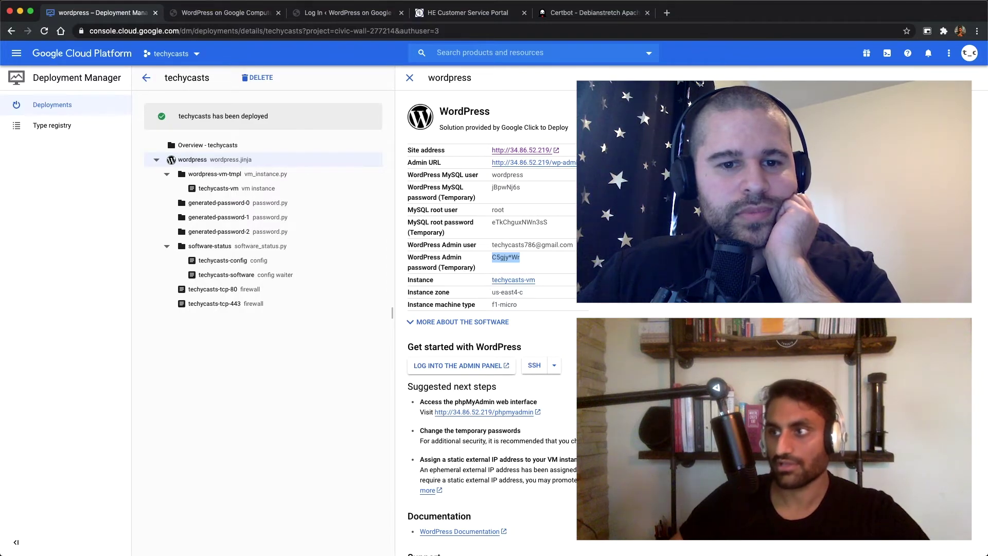
Enter the admin's e-mail address as the username on the WordPress login form.
left_click(348, 12)
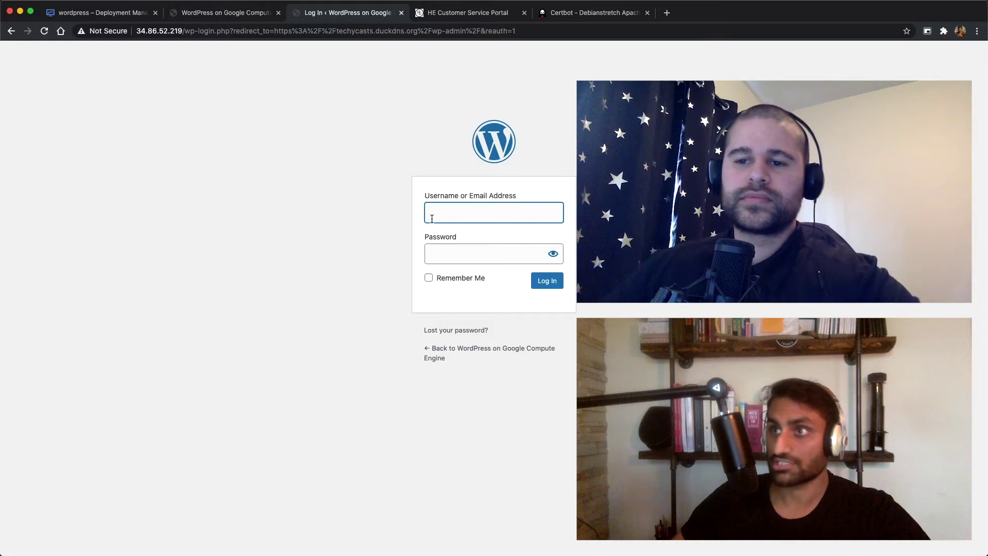
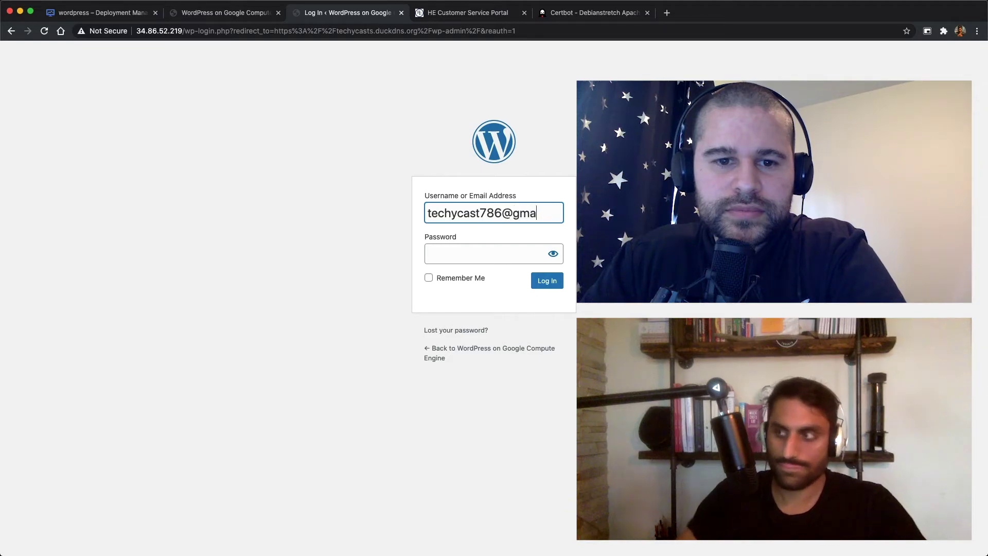
key("Tab")
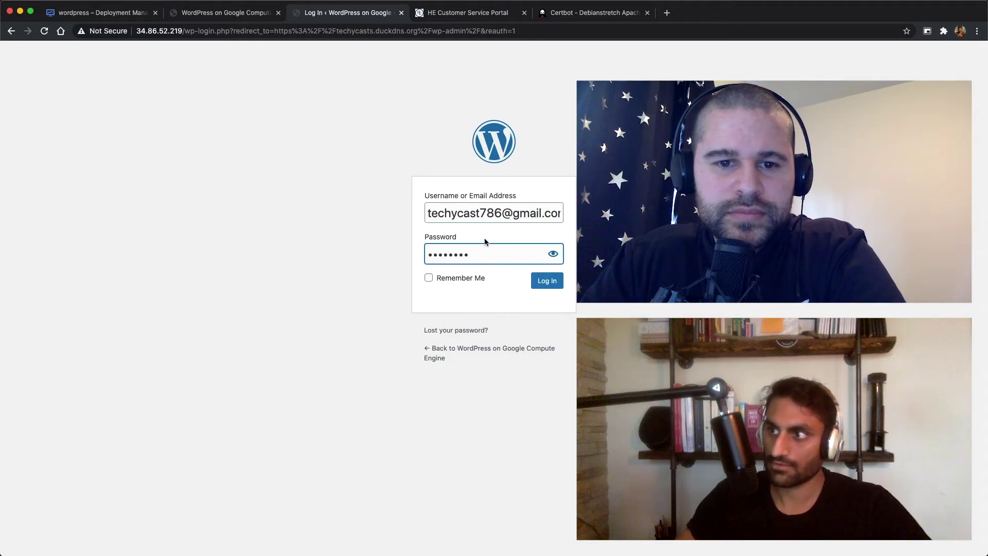
left_click(539, 281)
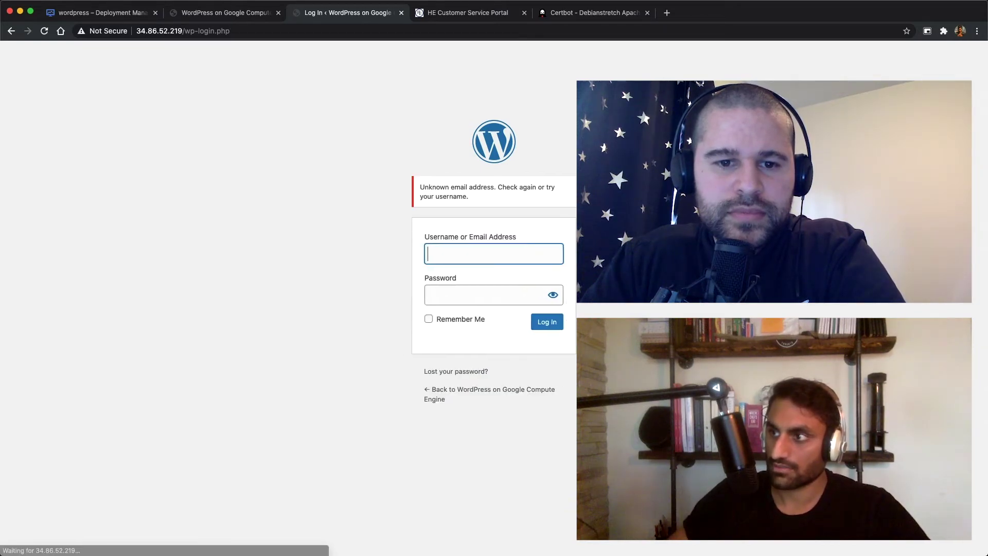
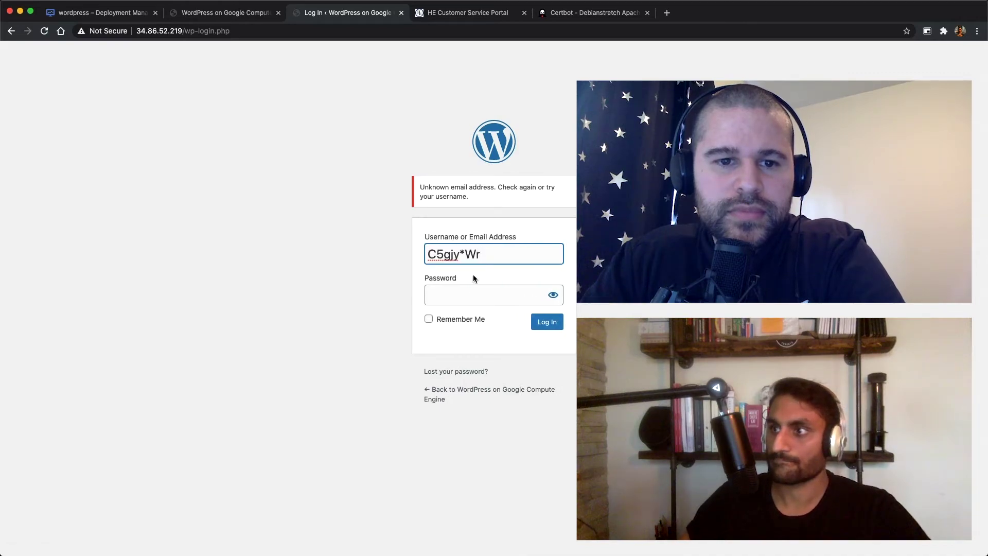
Retype the admin e-mail, enter a password, and submit the login form.
key("Tab")
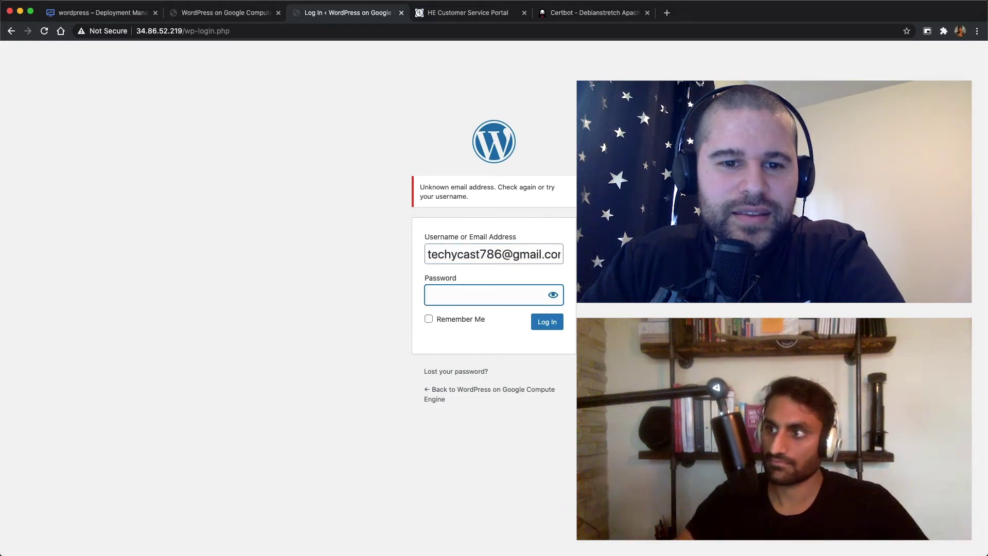
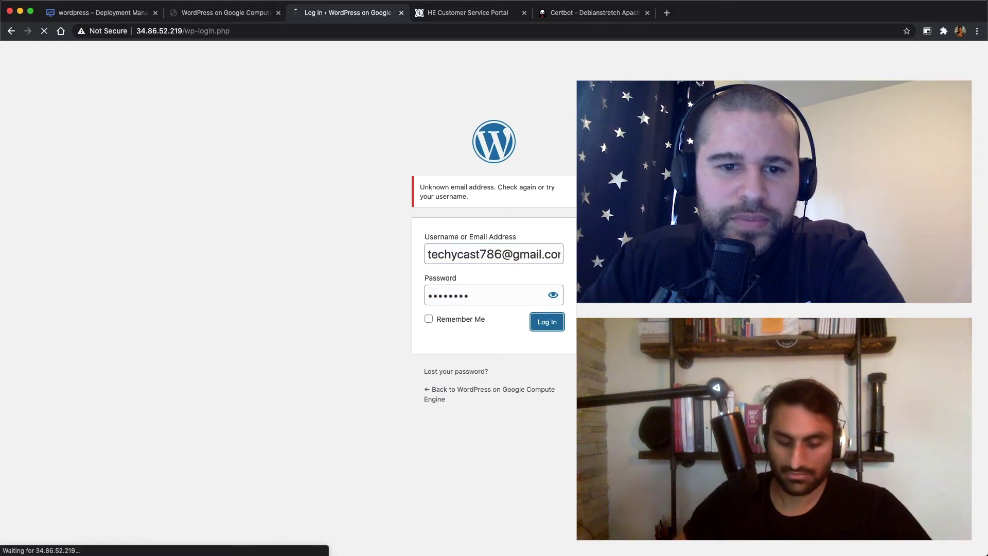
left_click(547, 322)
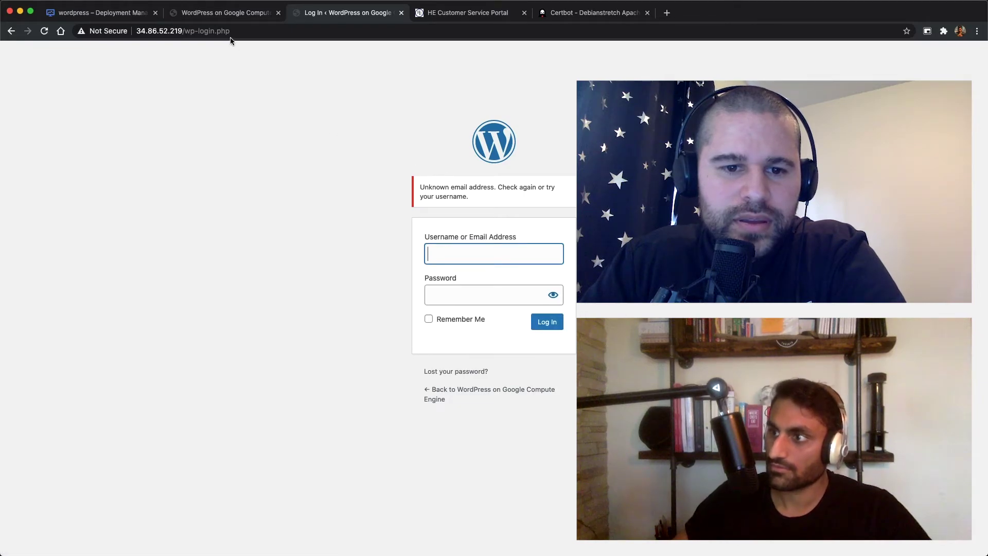
Copy the WordPress Admin e-mail from the deployment details and re-enter it as username.
left_click(124, 19)
left_click(511, 257)
left_click_drag(492, 245, 574, 245)
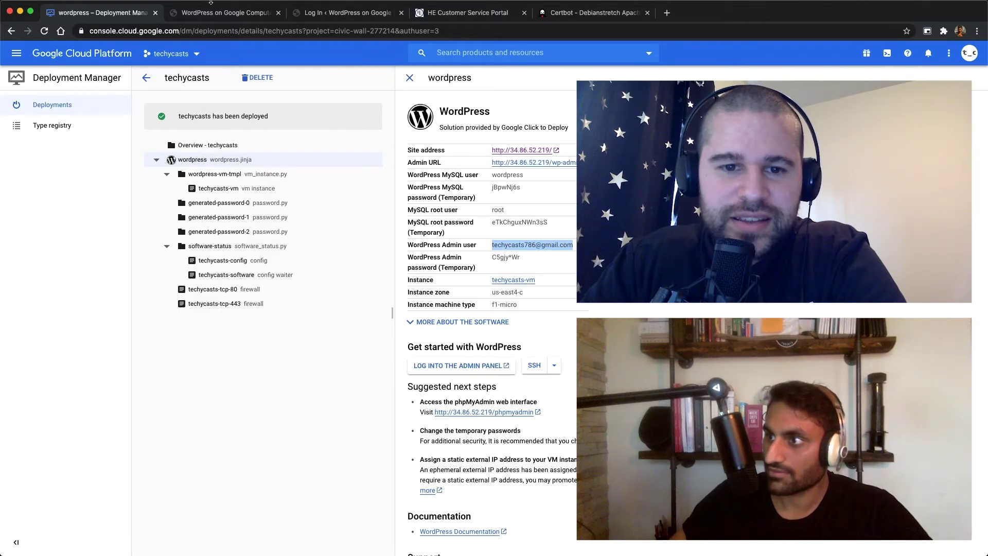
left_click(211, 12)
left_click(305, 15)
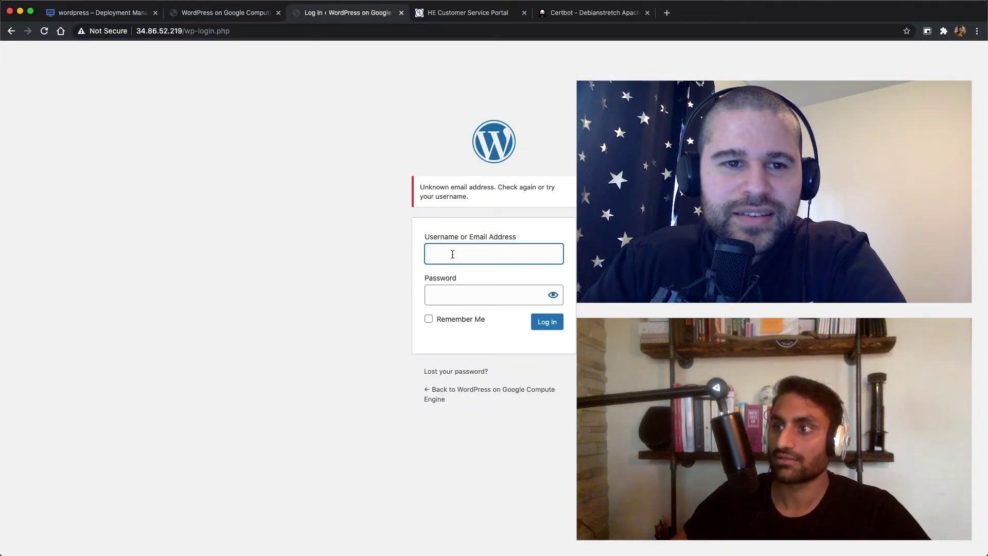
key("Tab")
key("super+v")
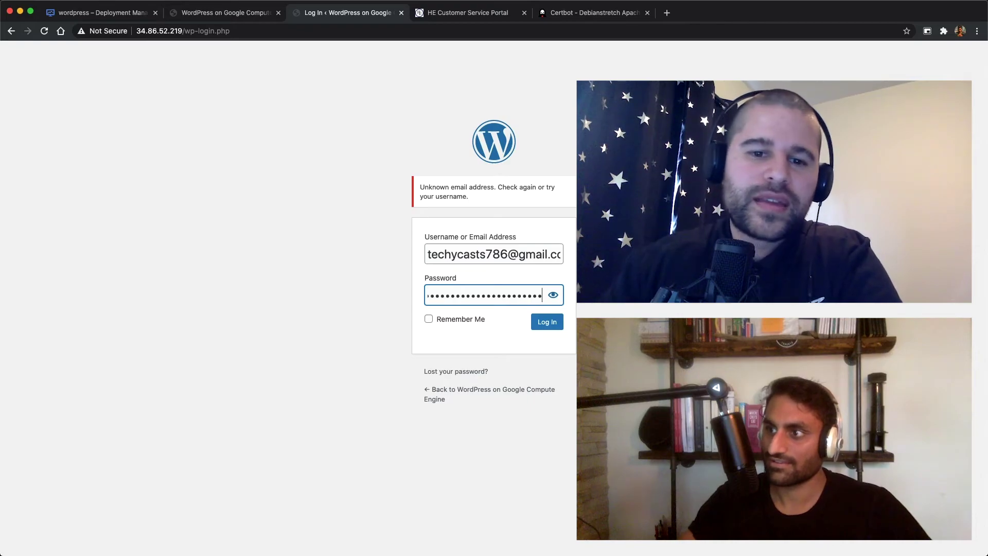
key("super+a")
key("BackSpace")
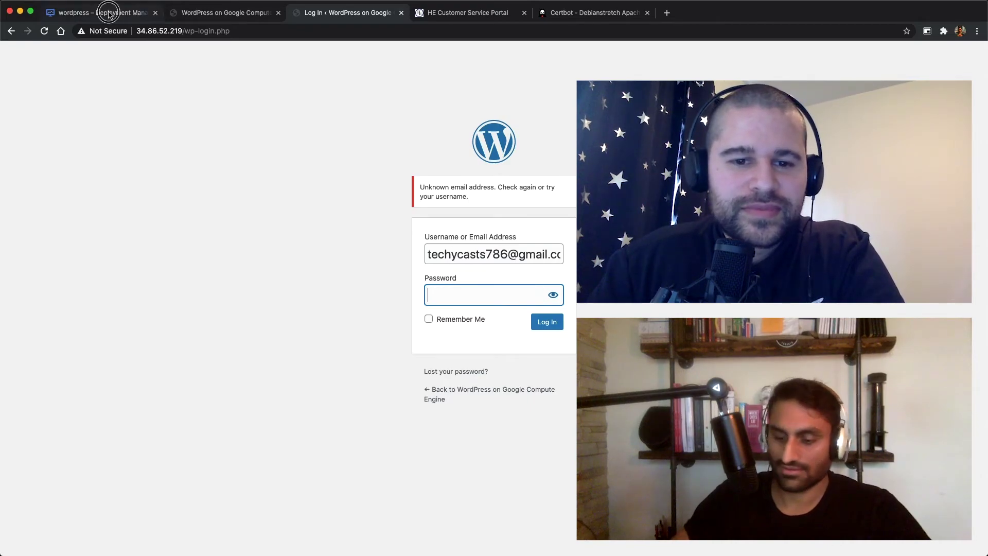
Paste the temporary admin password, tick Remember Me, and log in.
left_click(103, 12)
left_click_drag(522, 257, 490, 256)
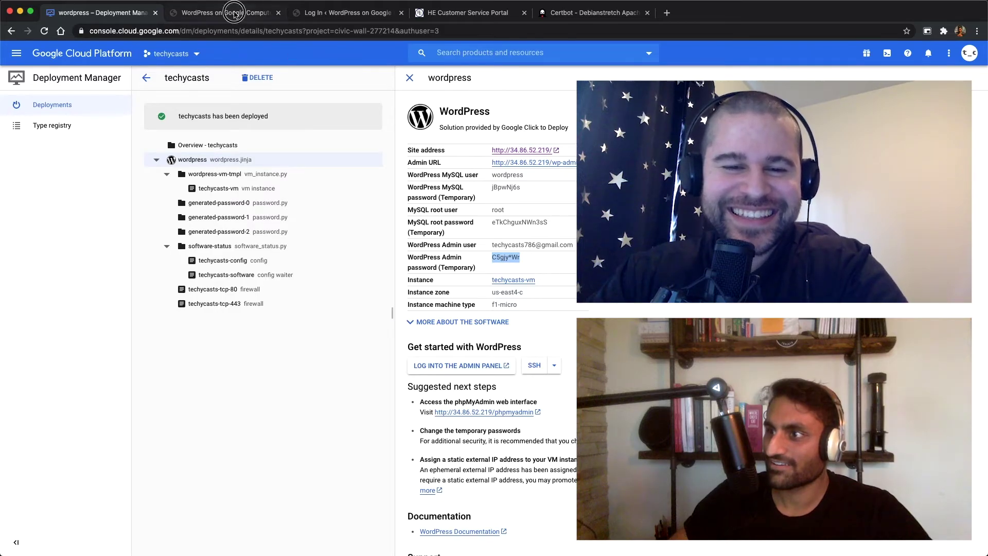
left_click(227, 12)
left_click(336, 10)
key("super+v")
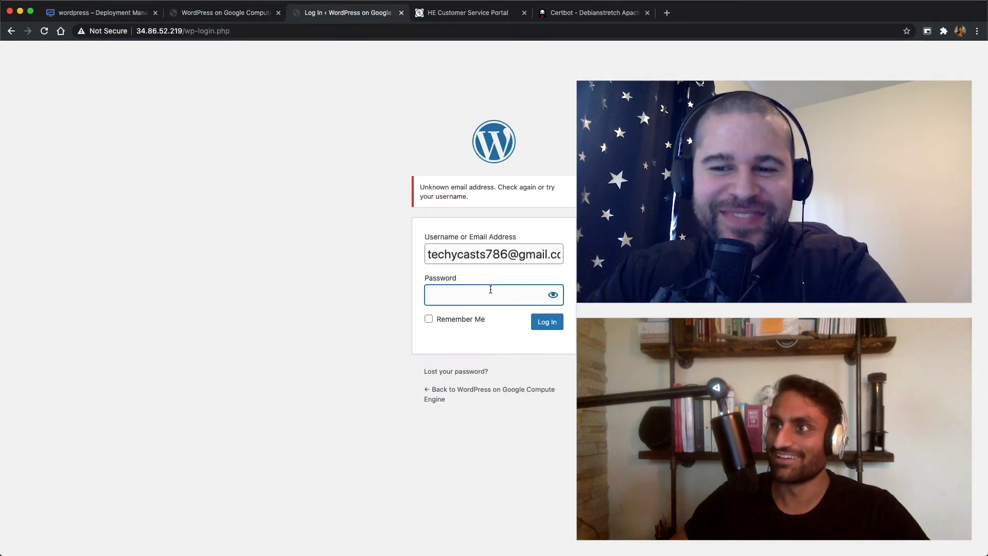
left_click(472, 318)
left_click(547, 323)
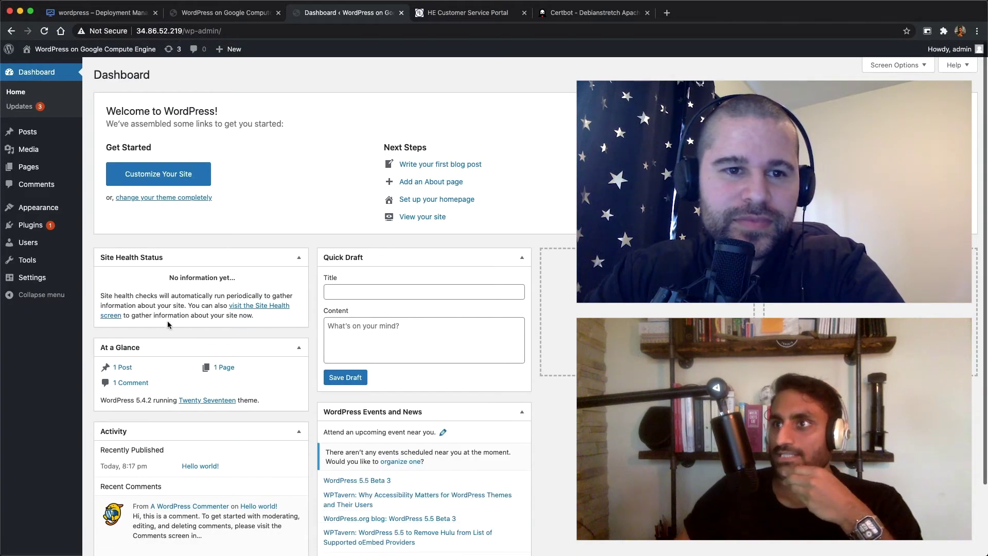
mouse_move(24, 282)
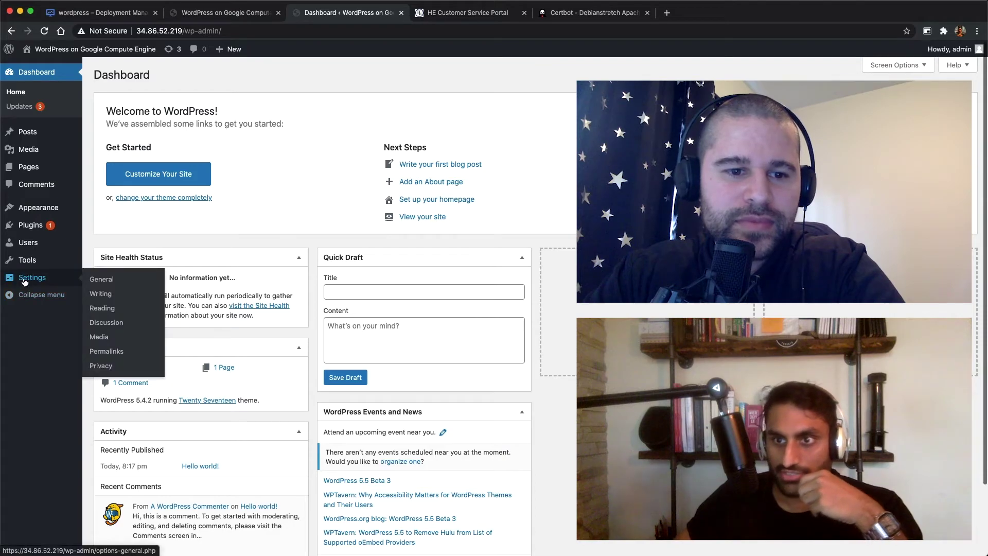
left_click(24, 280)
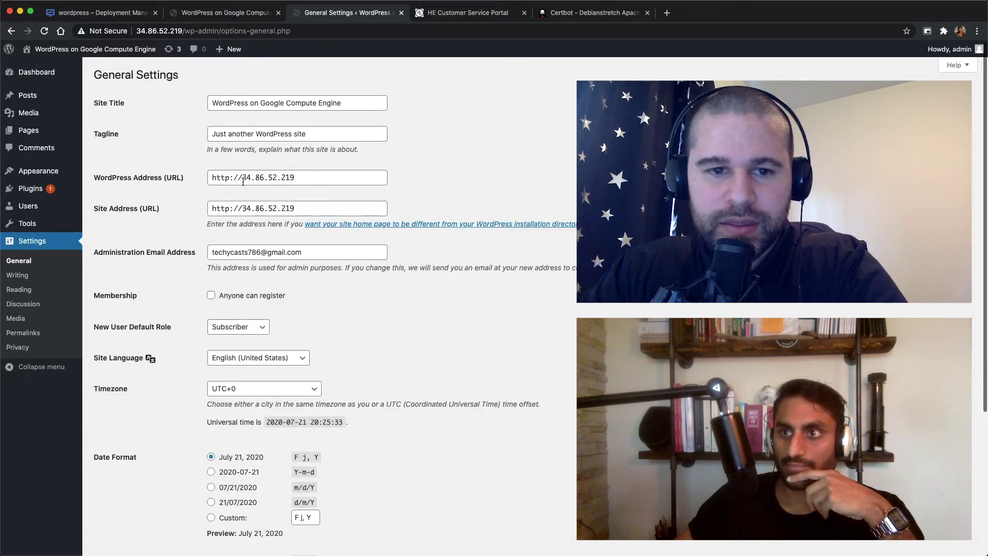
left_click(236, 178)
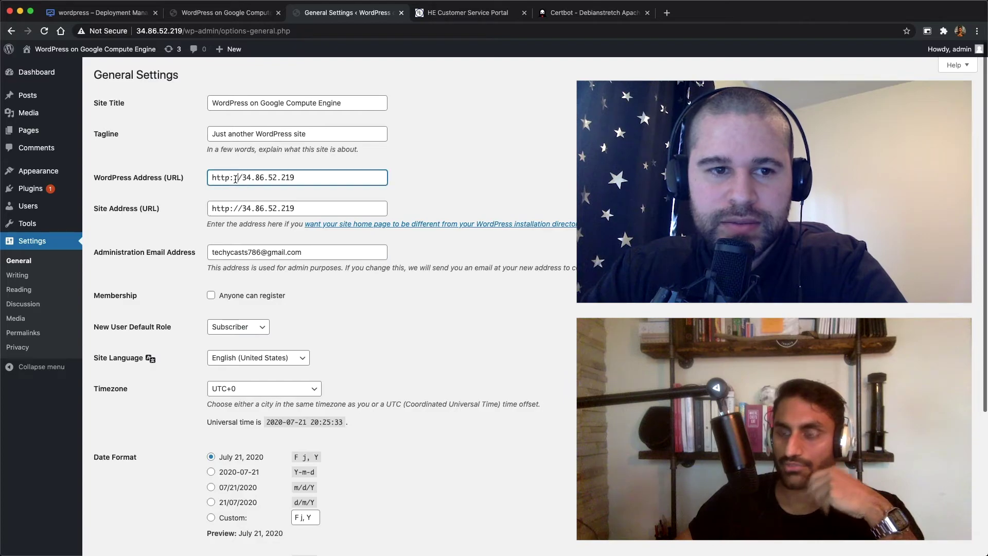
left_click_drag(243, 177, 329, 178)
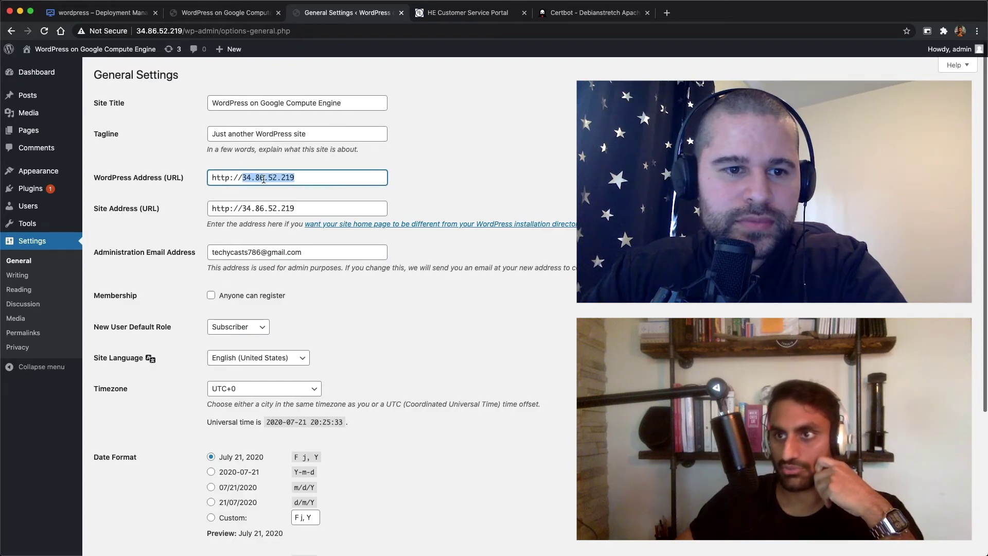
left_click(230, 178)
type("s")
left_click_drag(246, 177, 410, 175)
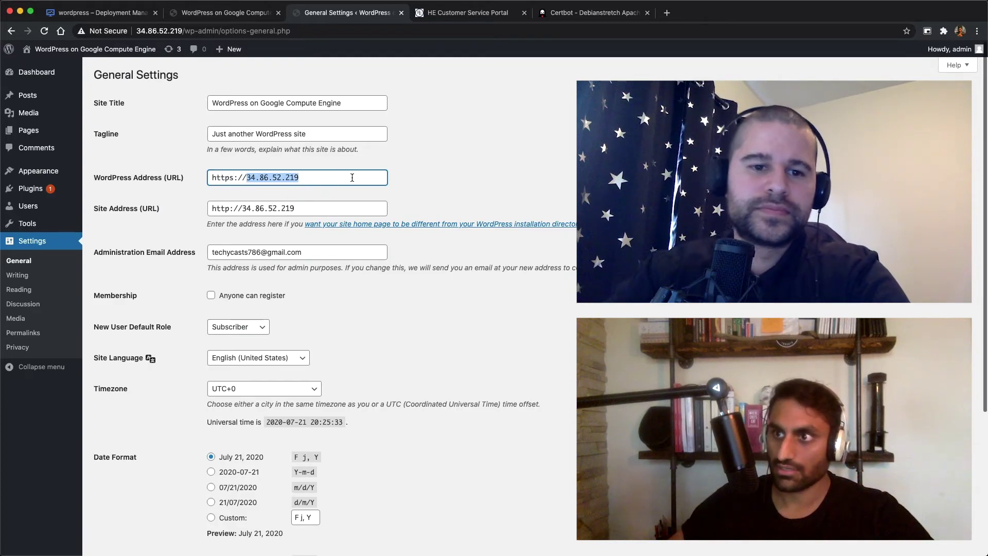
type("techycasts.dun")
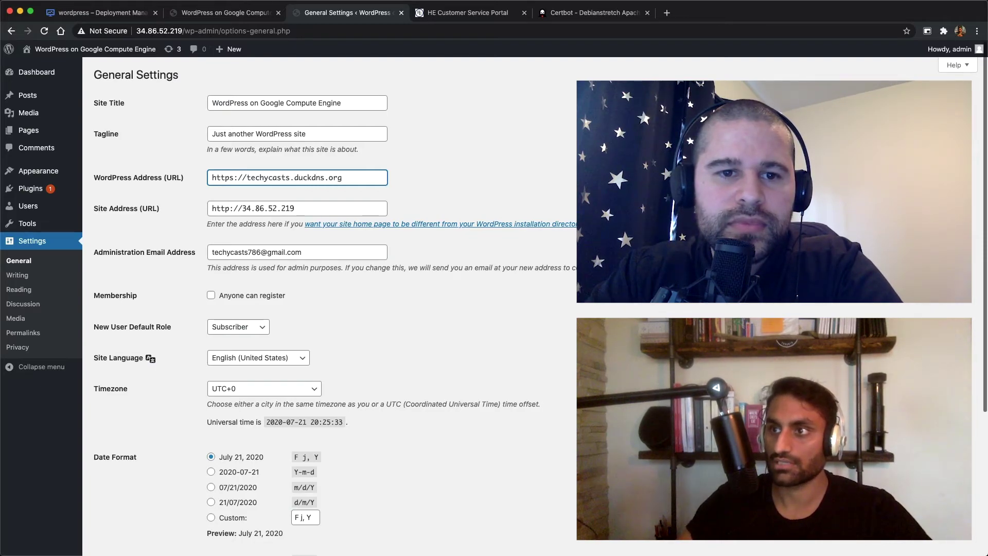
key("super+a")
key("Right")
key("BackSpace")
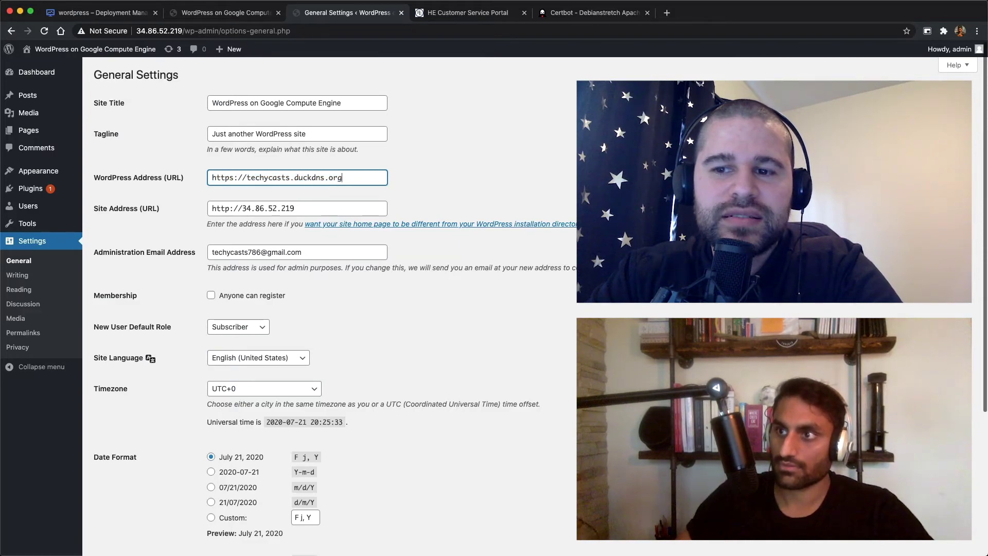
key("super+a")
key("super+c")
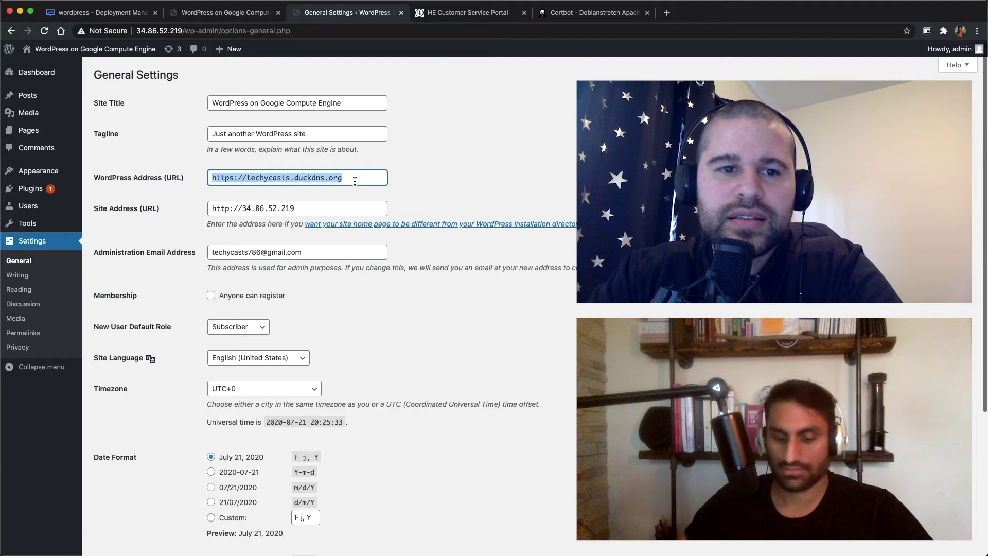
left_click(294, 208)
key("super+a")
key("super+v")
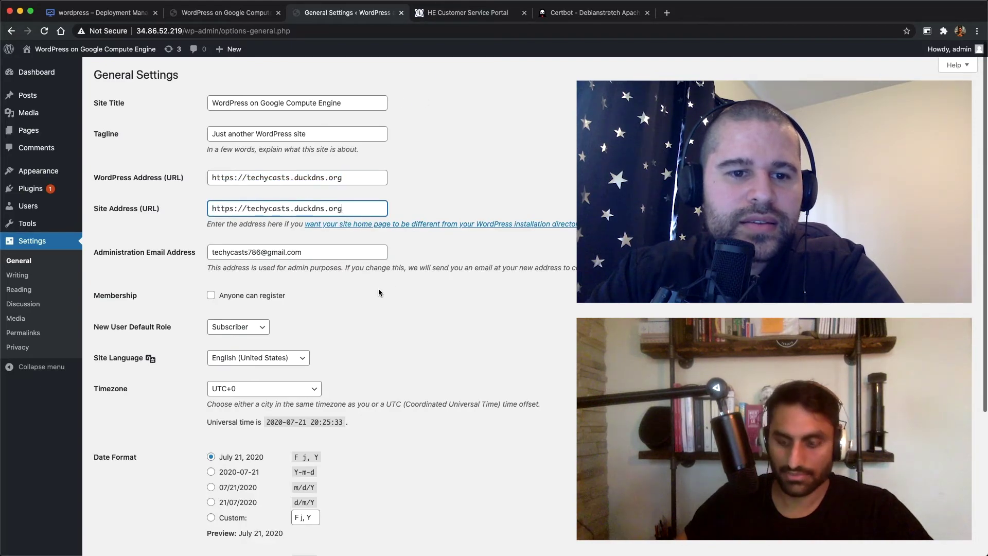
scroll(378, 288, "down", 5)
left_click(121, 502)
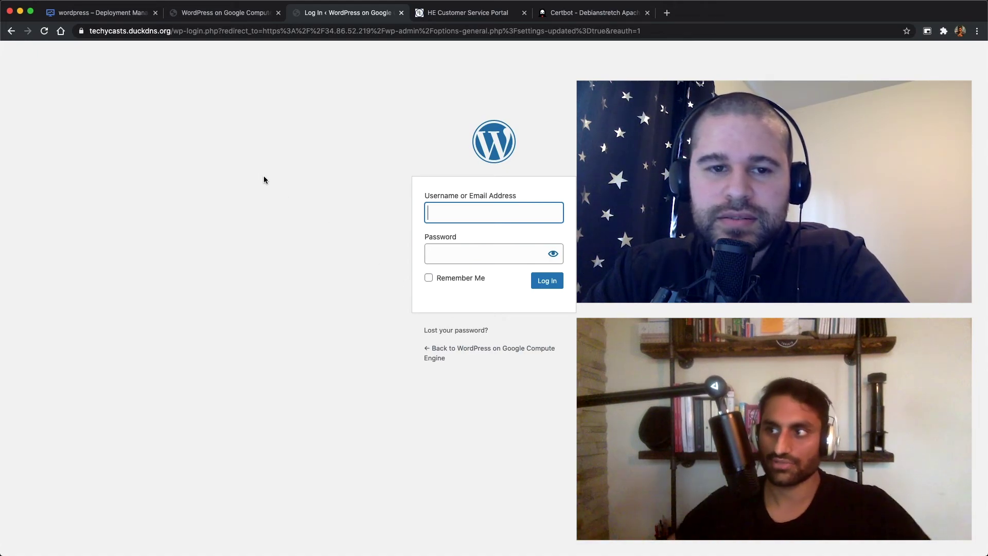
Close the duckdns login and Hurricane Electric tabs, leaving Deployment Manager and a new tab.
left_click(112, 32)
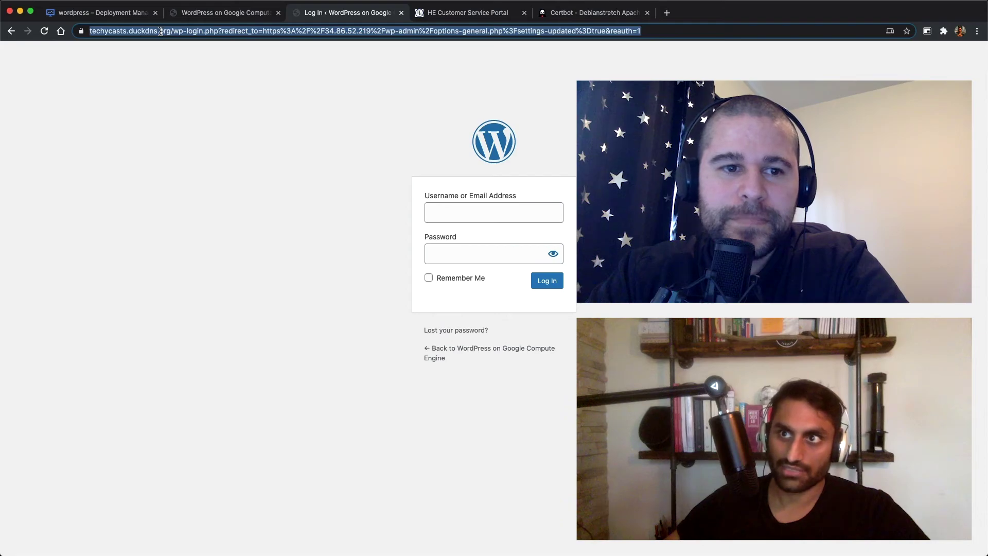
key("super+w")
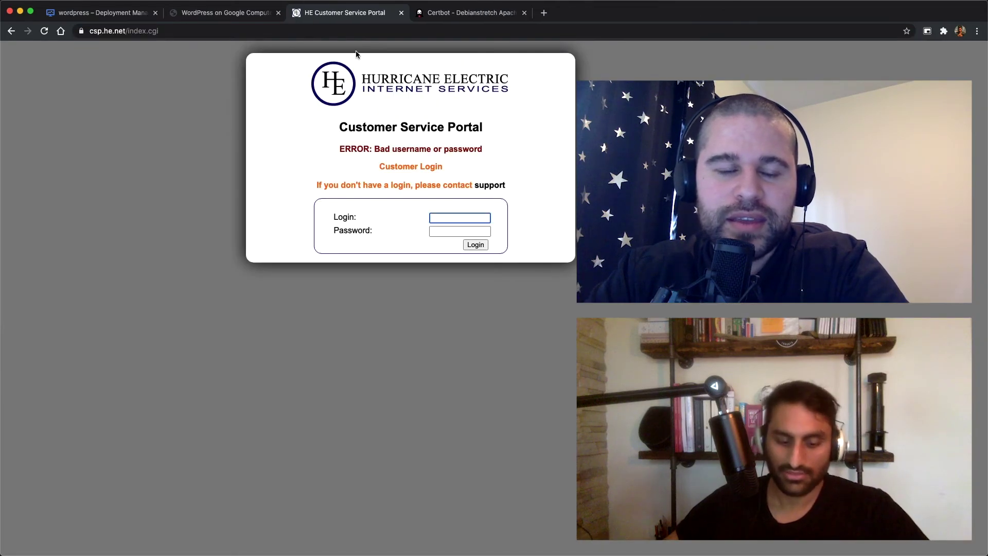
key("super+w")
key("super+w")
key("super+w")
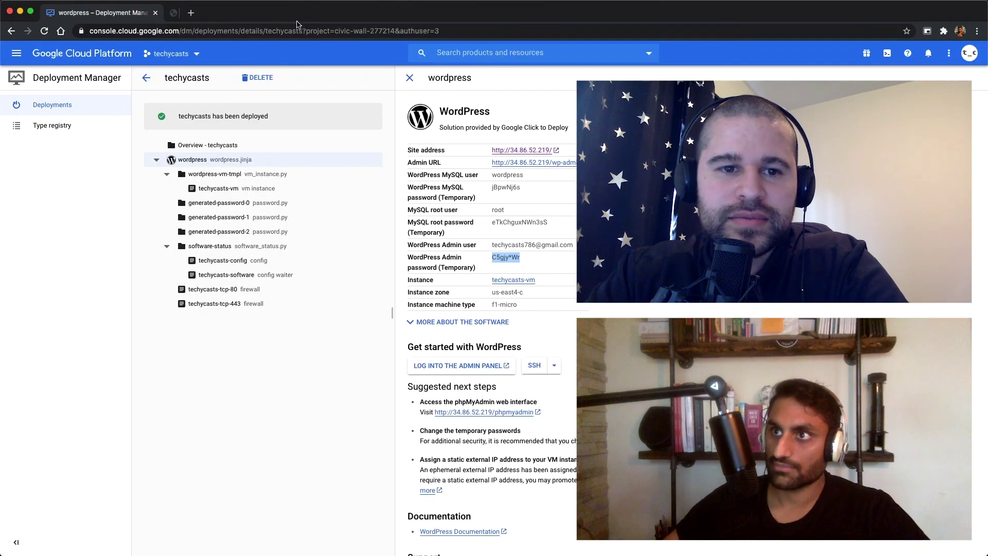
left_click(176, 13)
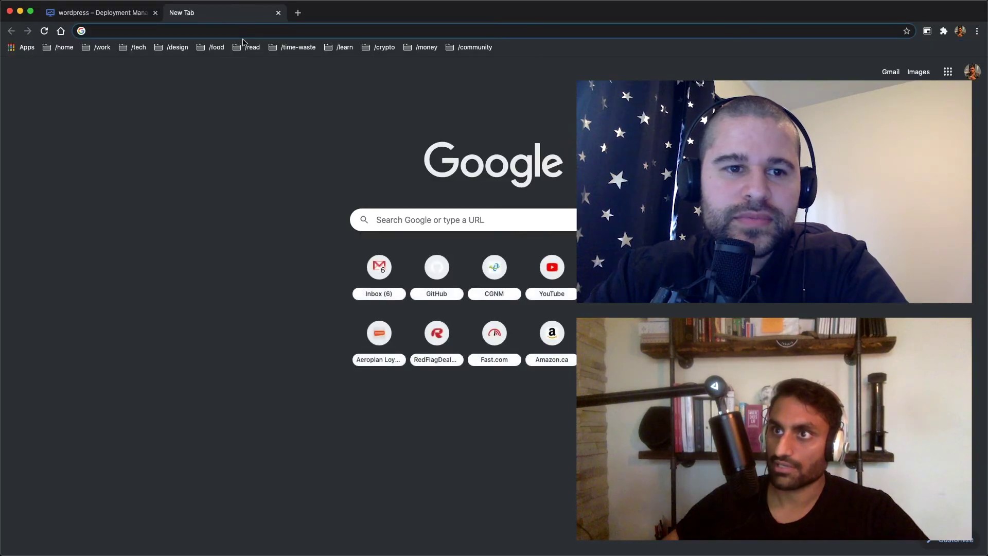
Load techycasts.duckdns.org and confirm via the lock icon that its certificate is valid.
type("techycas")
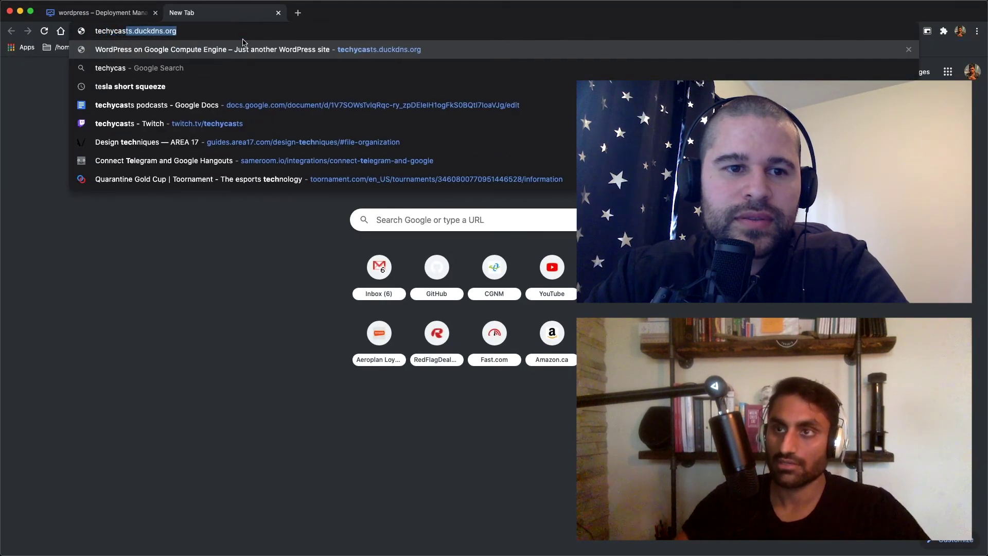
key("Return")
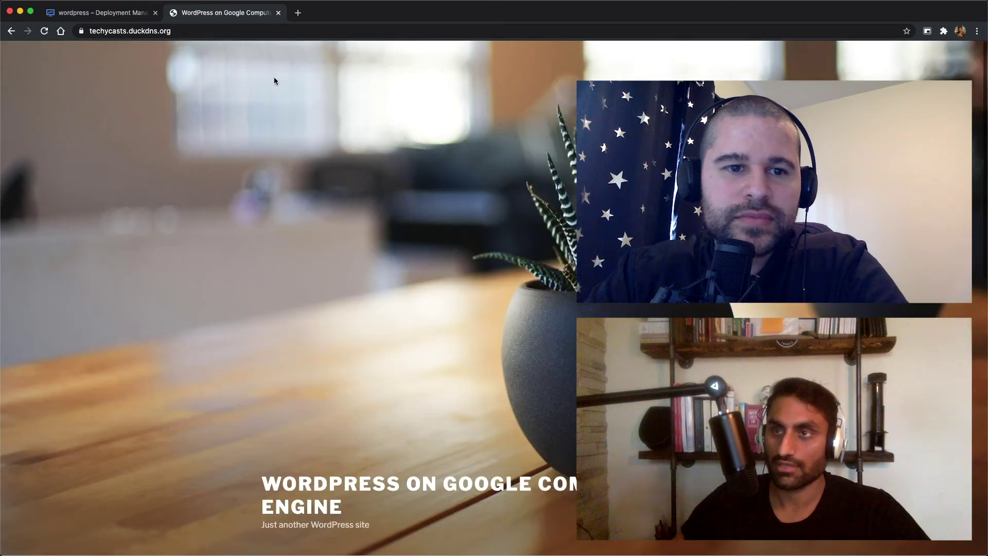
left_click(81, 31)
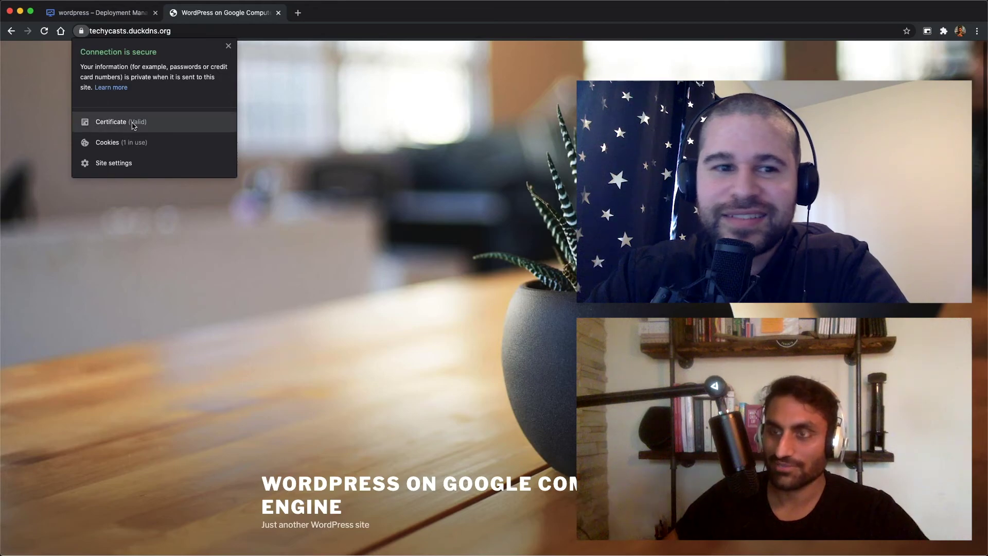
left_click(315, 164)
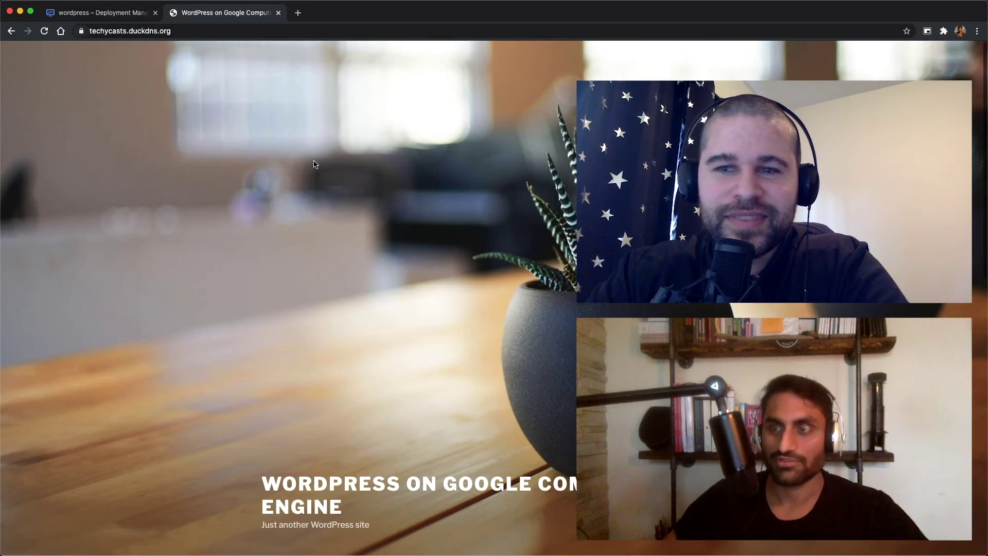
key("ctrl+Up")
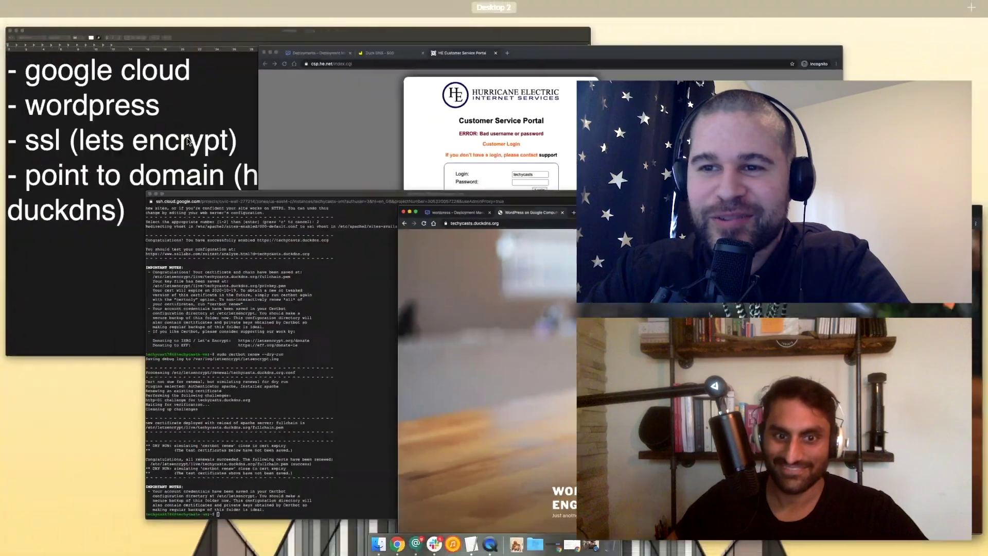
Append 'checko' to the google cloud and wordpress lines of the TextEdit checklist.
left_click(287, 194)
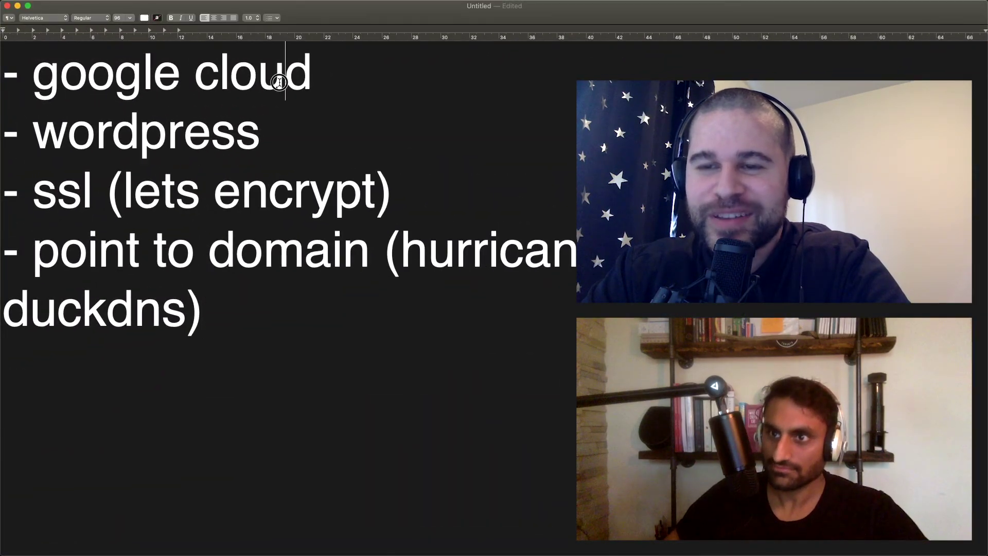
left_click(362, 81)
type("checko")
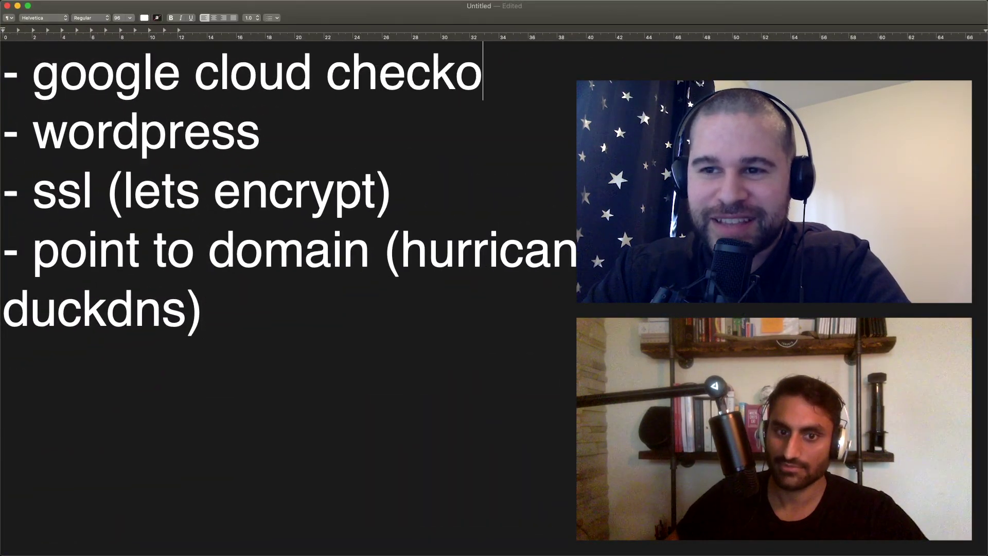
key("Return")
key("BackSpace")
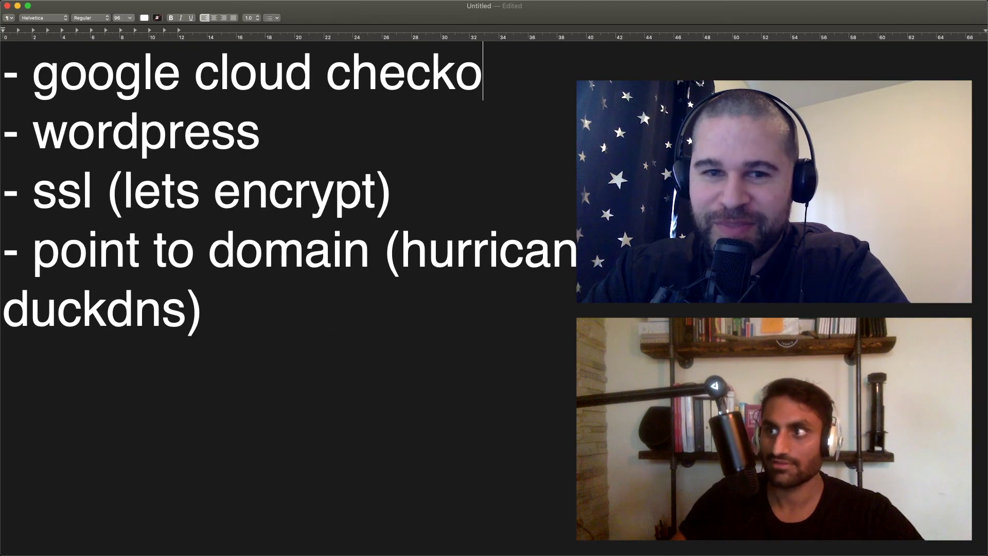
type("check")
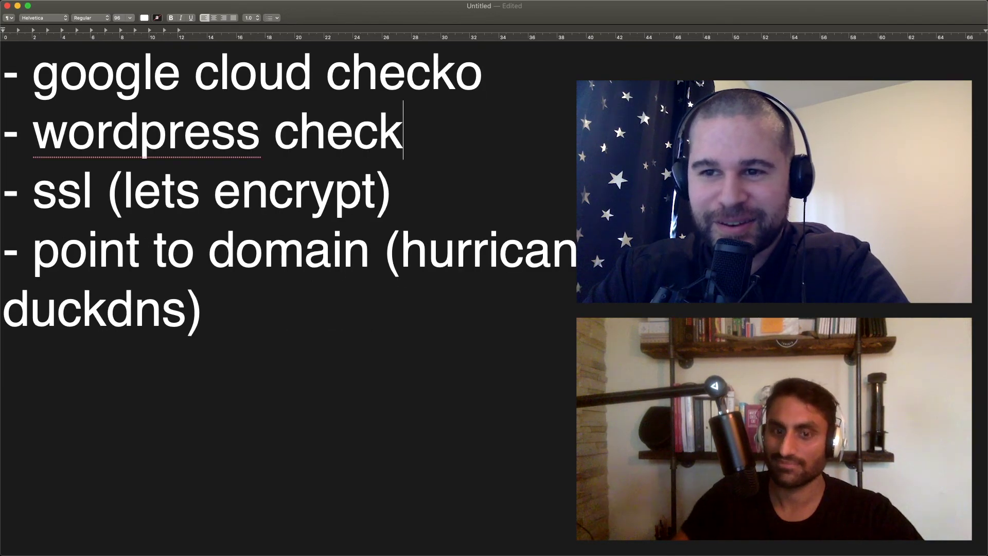
type("ocheck")
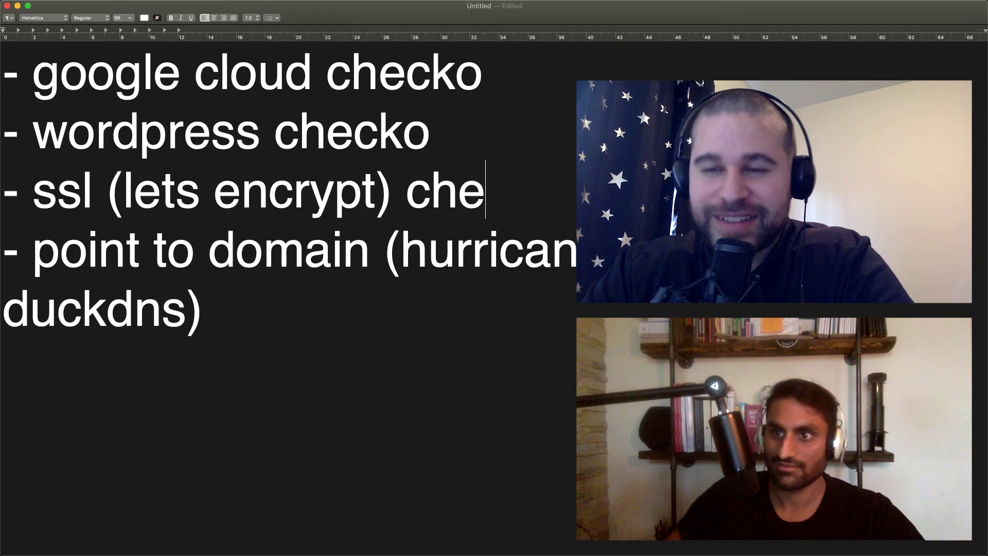
type("o")
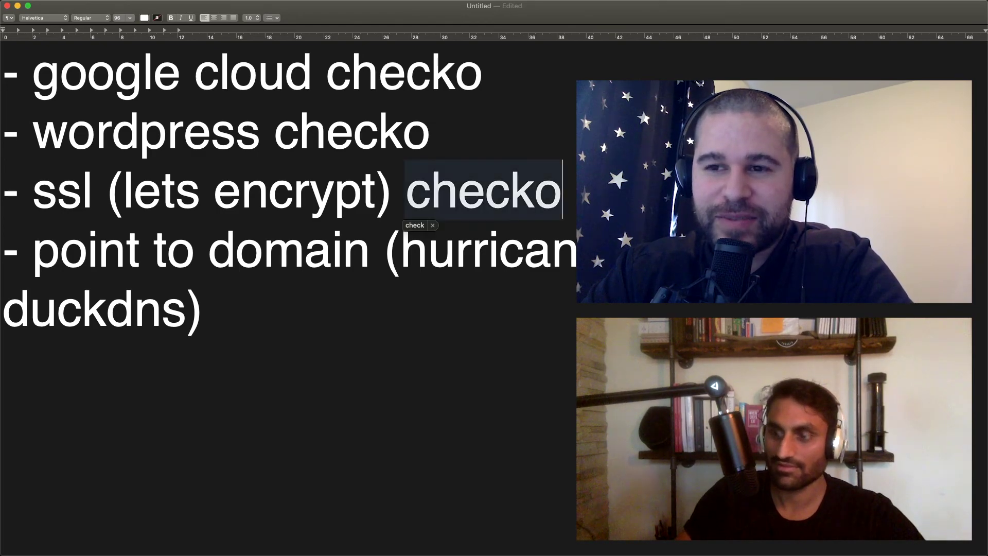